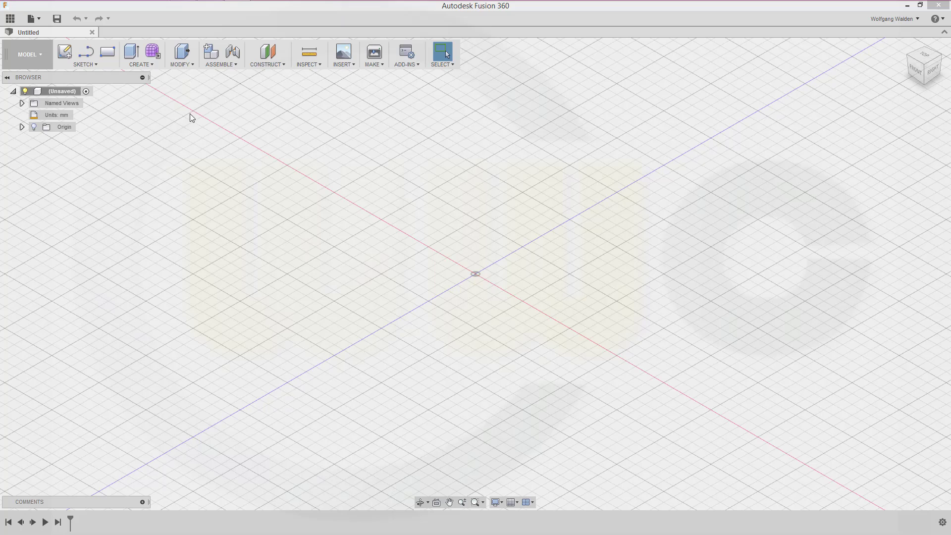
Step: Start a coil on the XY plane, centred at the origin, with a 100 mm diameter
click(150, 64)
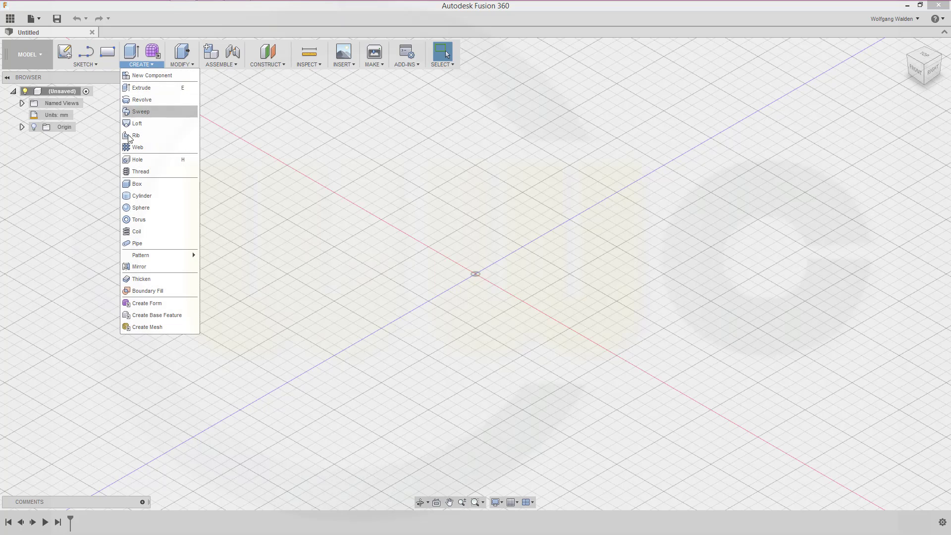
click(133, 232)
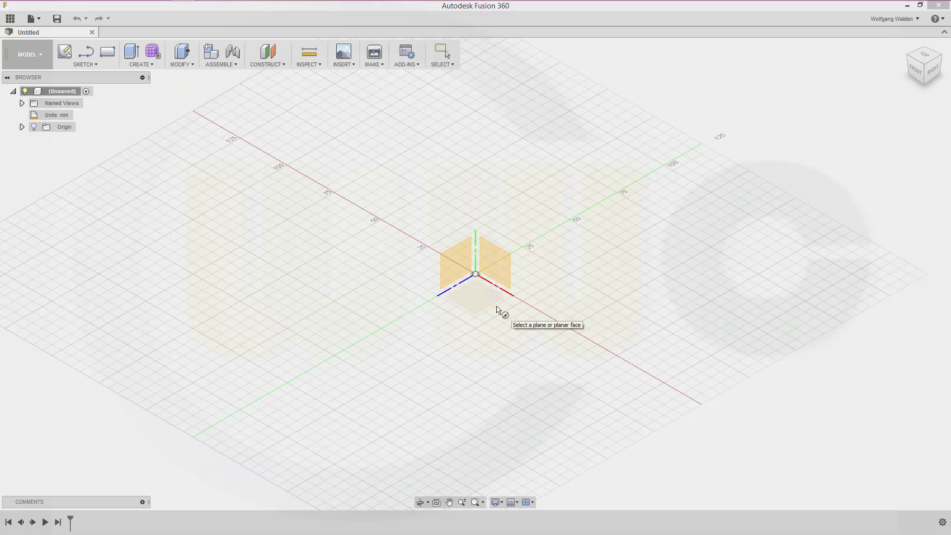
click(496, 309)
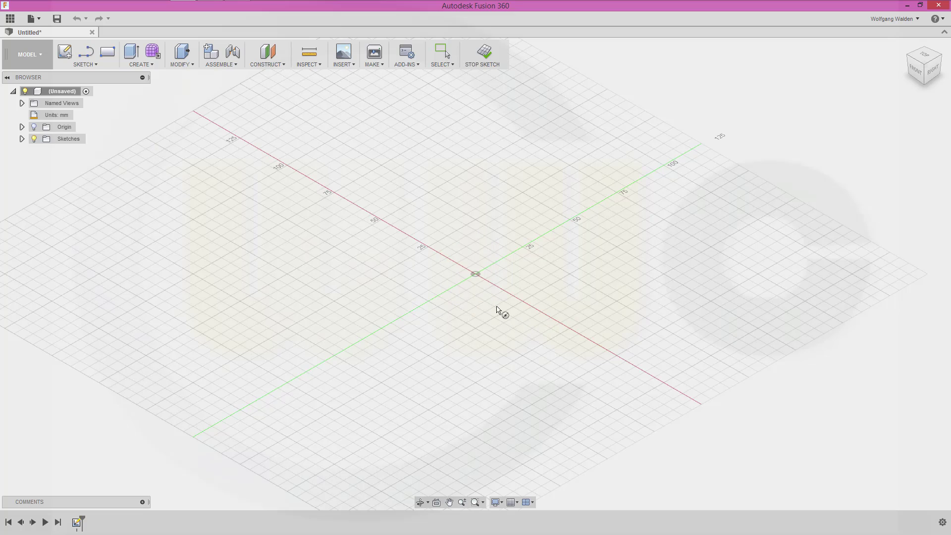
click(476, 275)
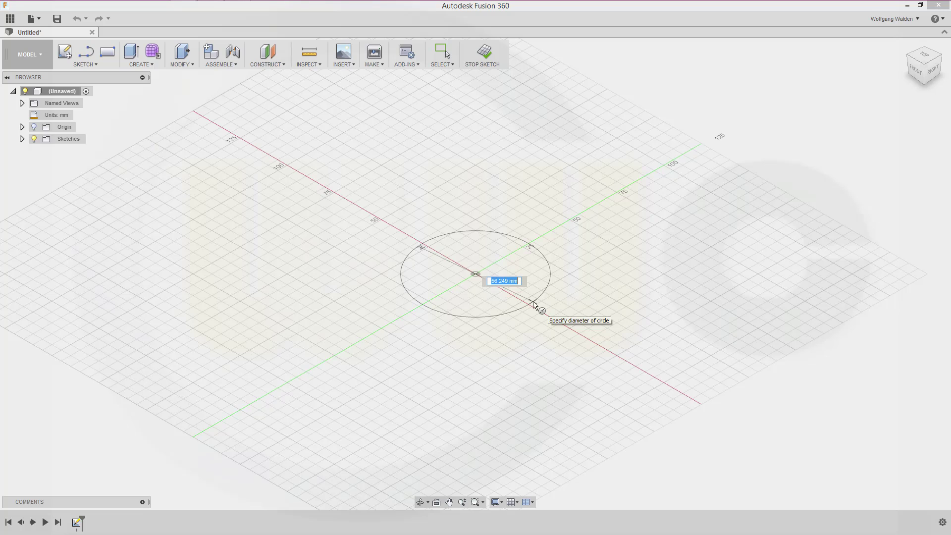
text(100)
key(BackSpace)
key(BackSpace)
key(BackSpace)
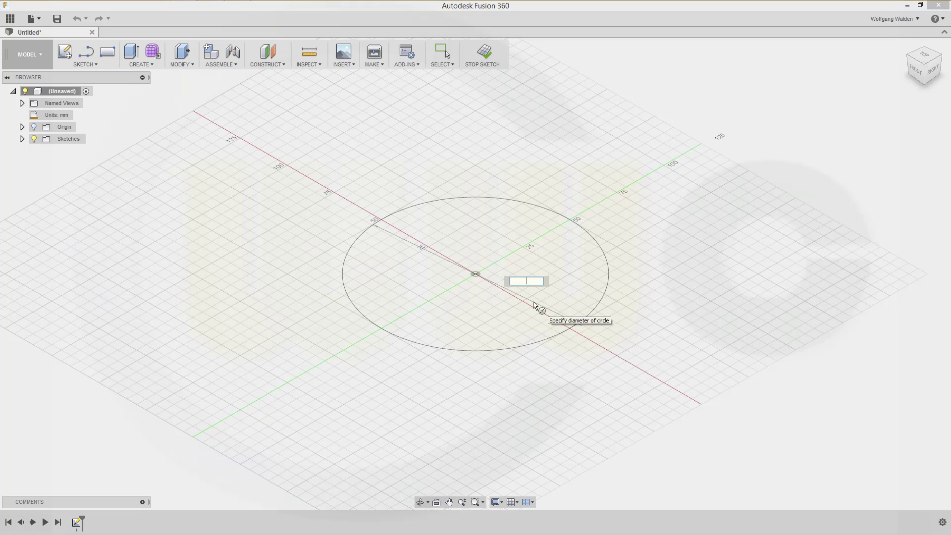
text(100)
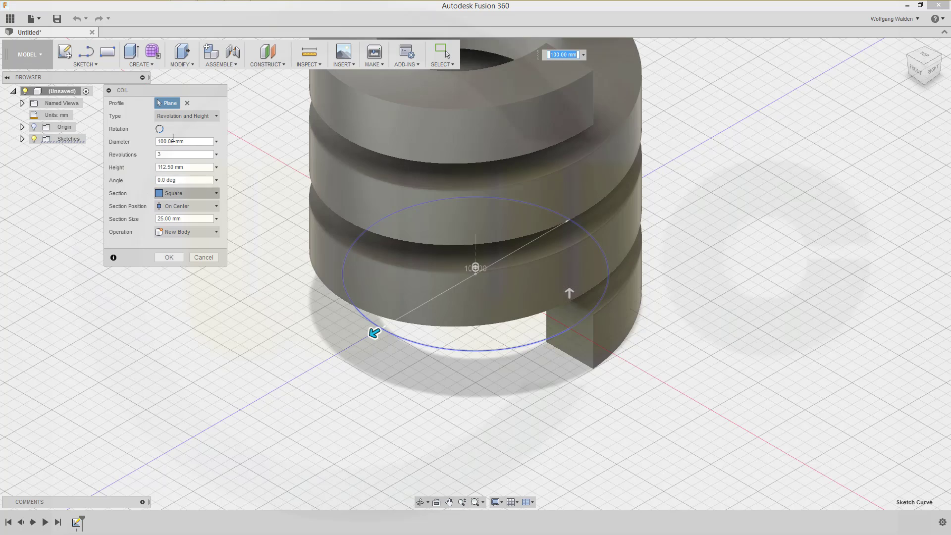
Step: Set the coil type to Height and Pitch with 200 mm height and 400 mm pitch
click(220, 115)
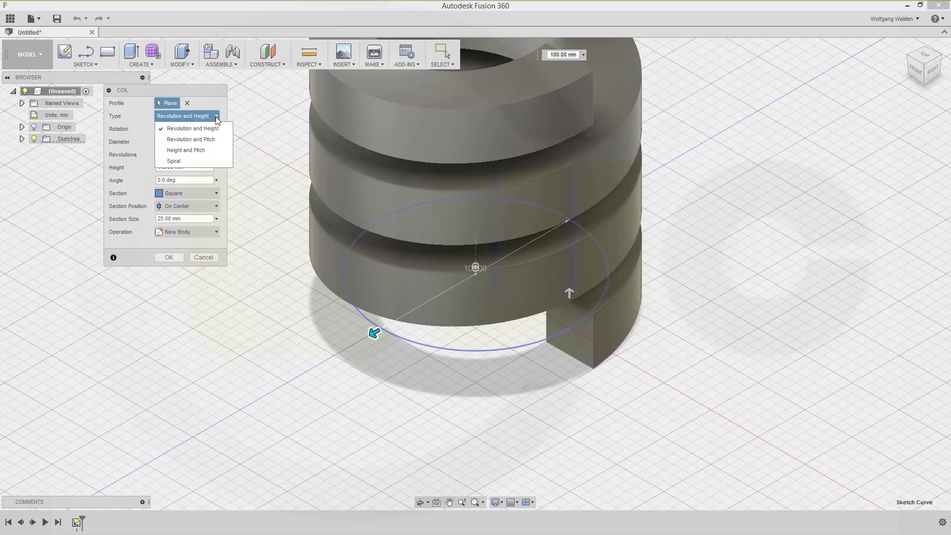
click(194, 151)
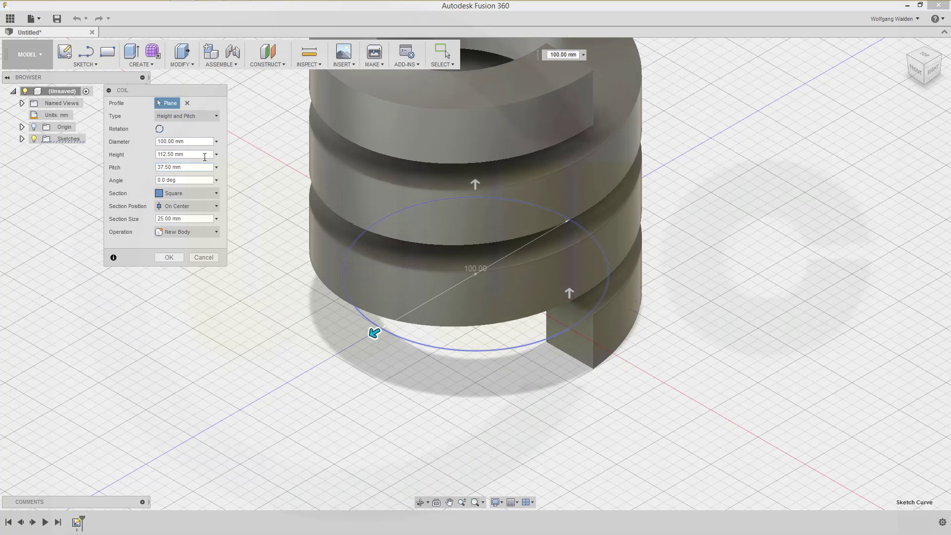
click(197, 154)
drag(197, 155, 98, 153)
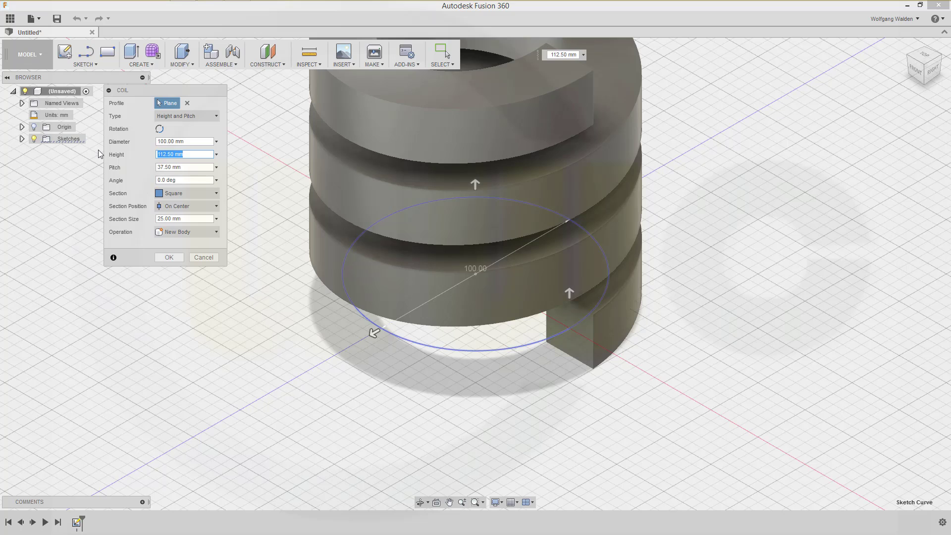
text(200)
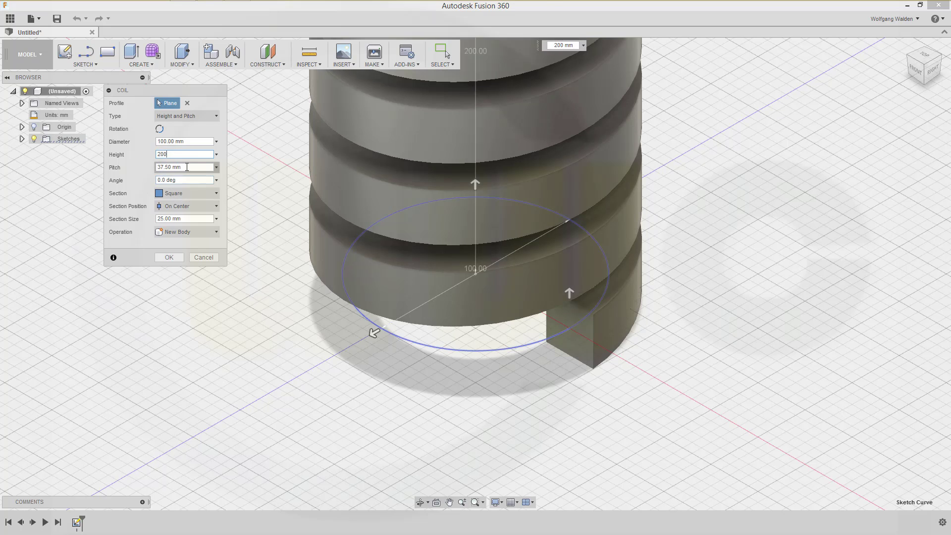
drag(187, 167, 70, 149)
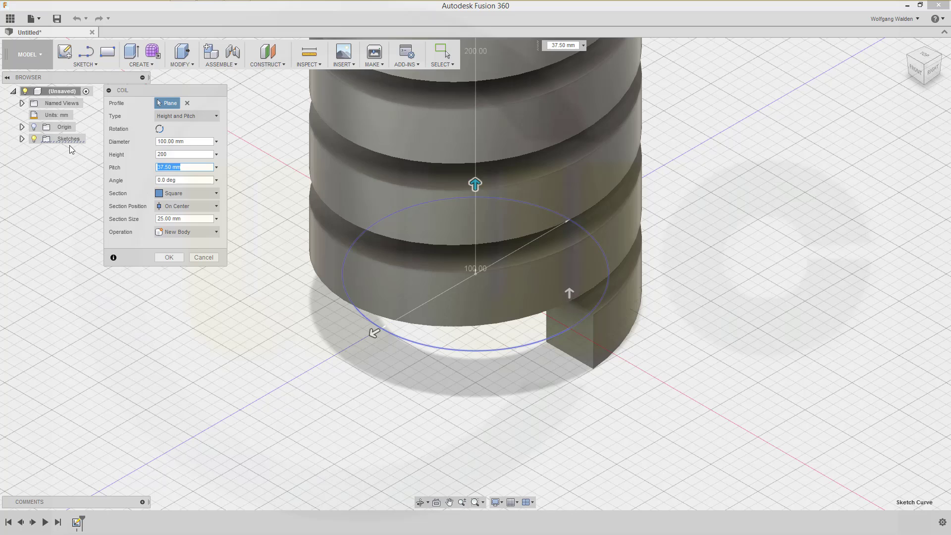
text(400)
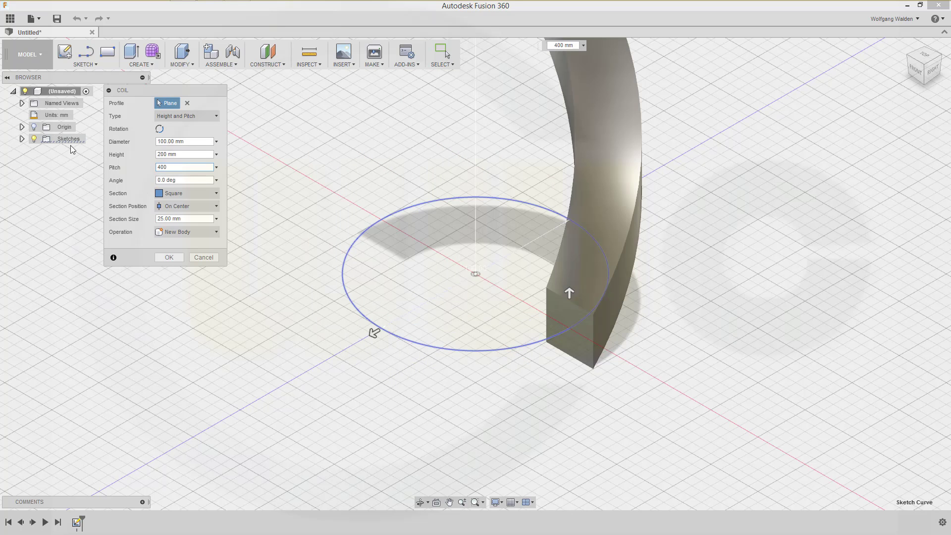
Step: Place the coil's square section inside the circle with a 4 mm section size
click(187, 218)
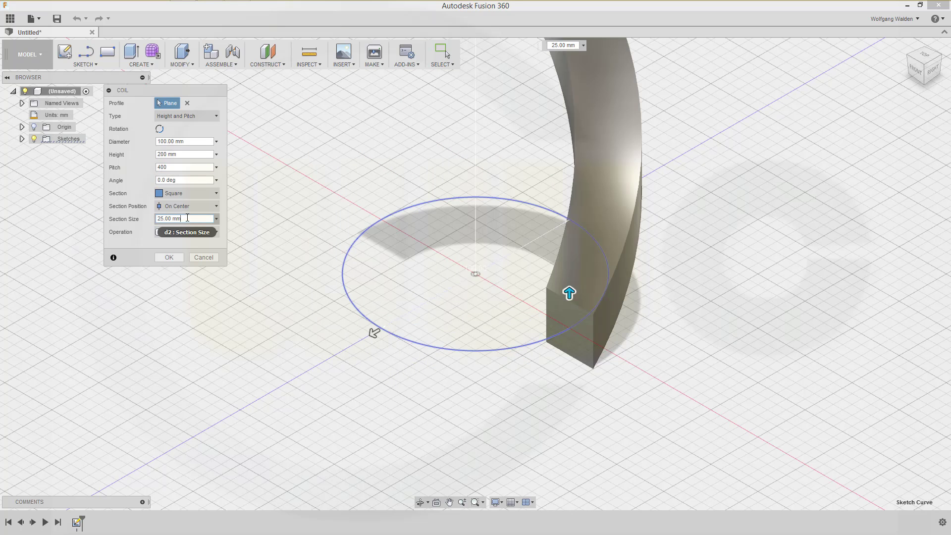
double_click(187, 218)
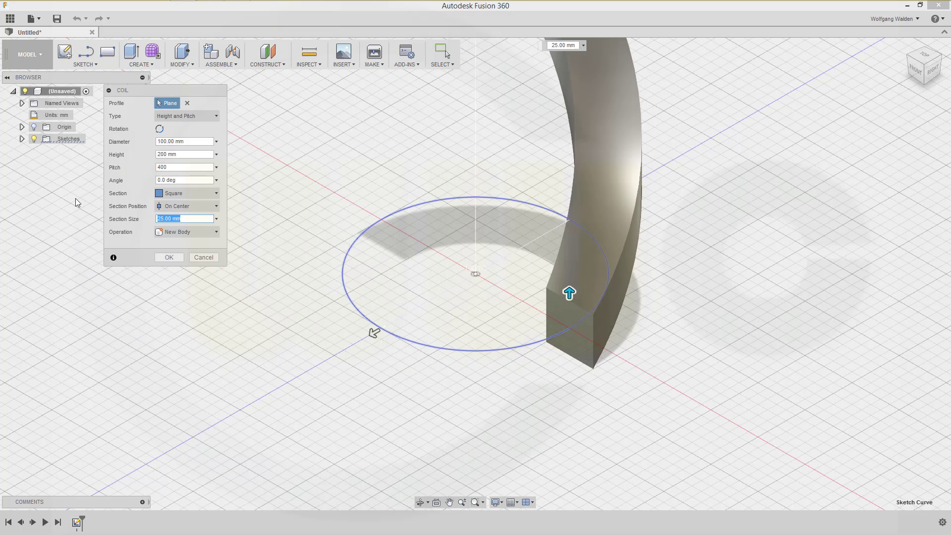
click(216, 207)
click(185, 221)
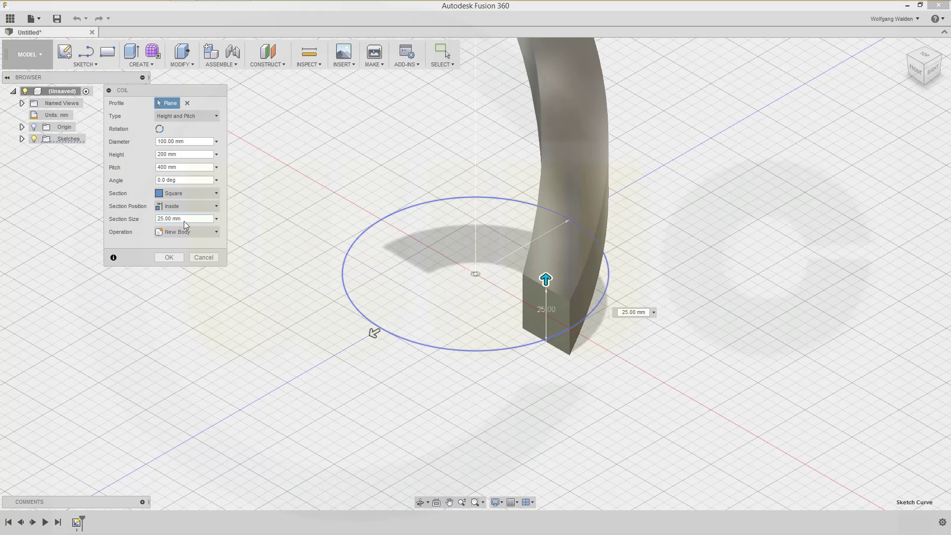
click(186, 219)
text(4)
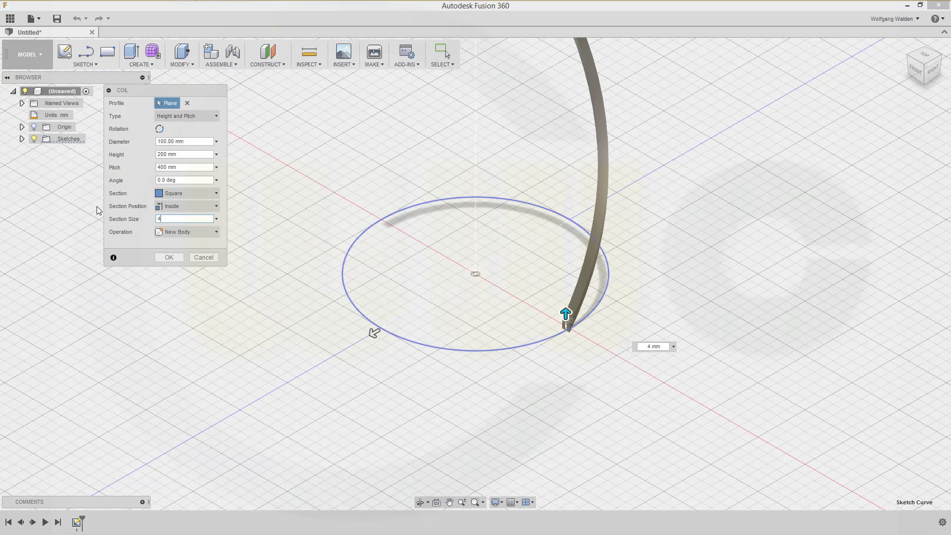
Step: Confirm the coil to create the thin twisted strand body and inspect it
click(169, 257)
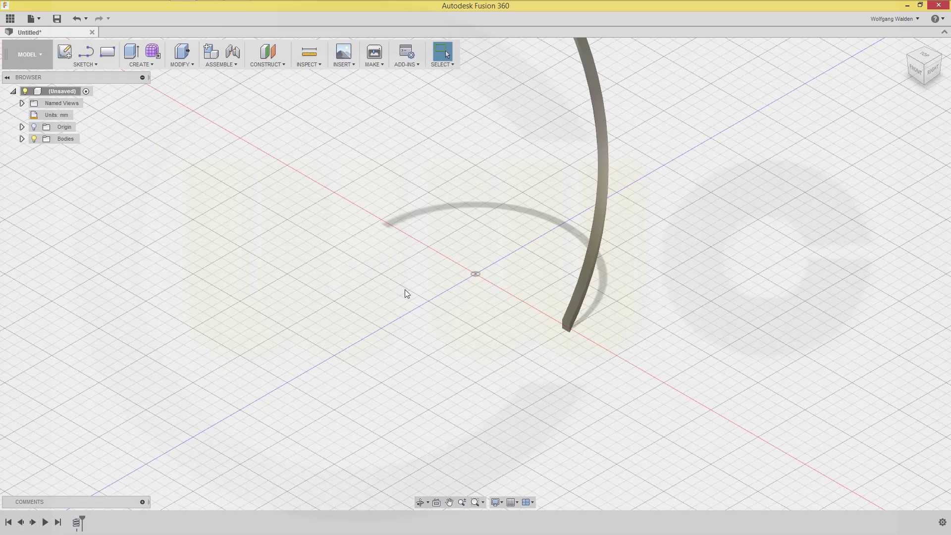
shift+middle_drag(406, 291, 430, 263)
scroll(496, 177, up, 3)
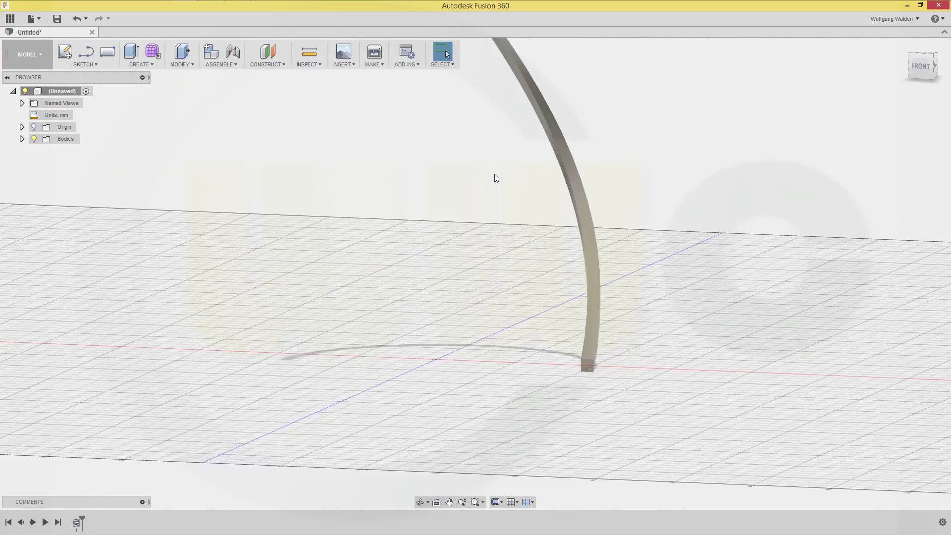
scroll(575, 206, down, 2)
shift+middle_drag(575, 206, 602, 258)
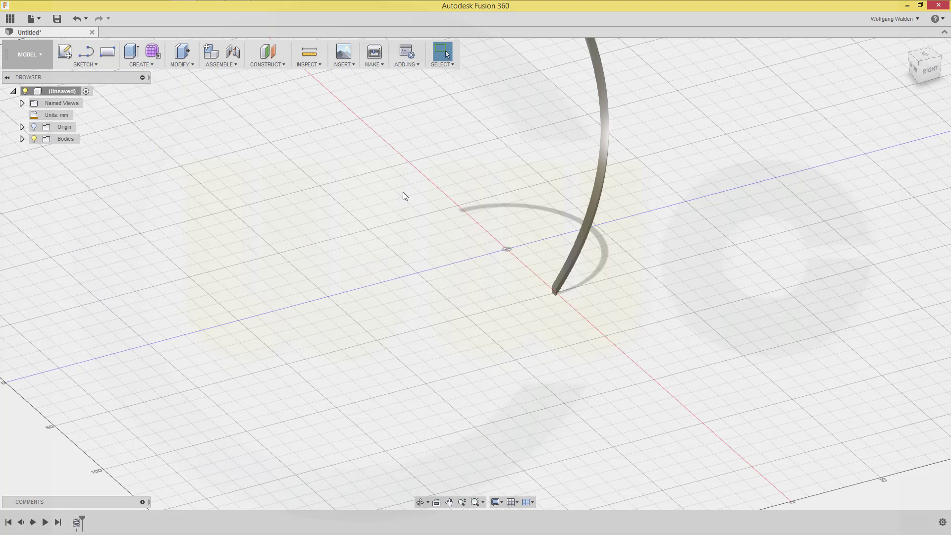
middle_drag(403, 192, 385, 256)
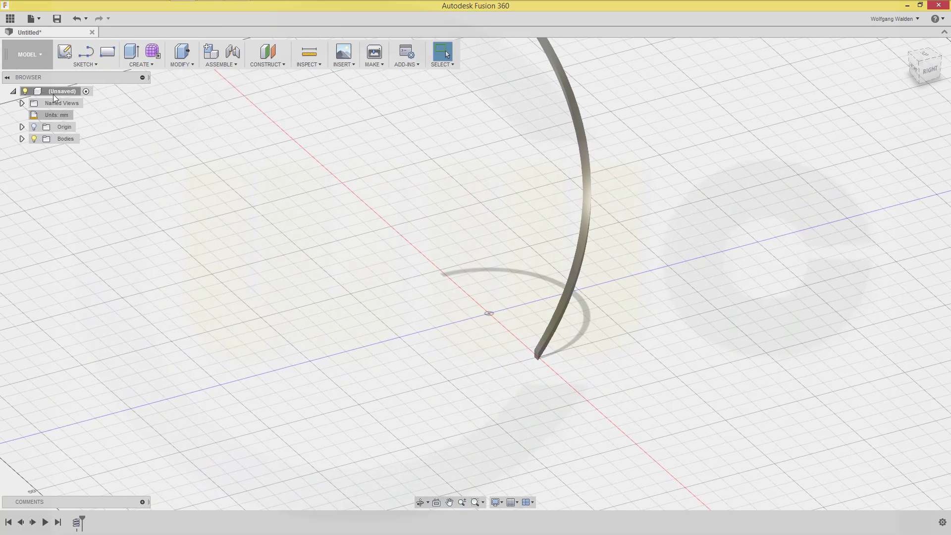
Step: Switch to the Patch workspace and orbit around the coil
click(43, 53)
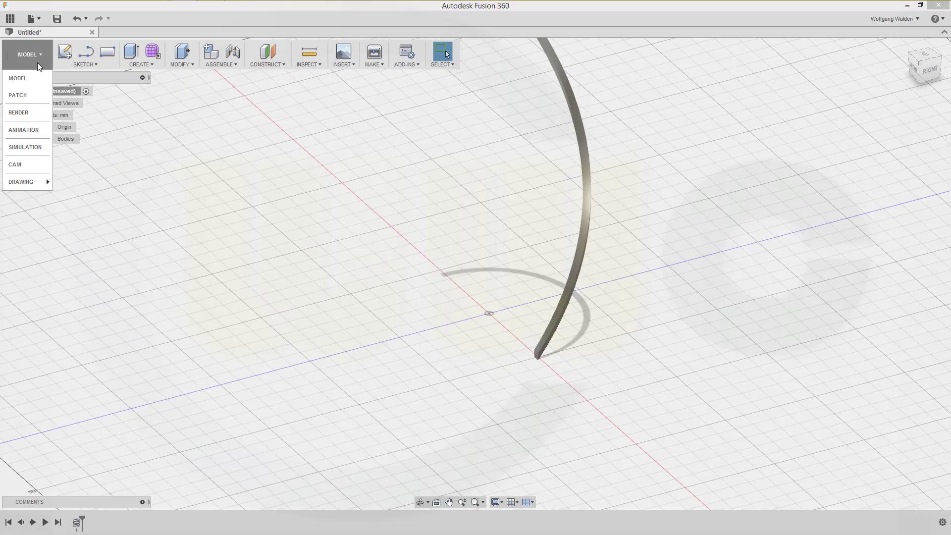
click(24, 97)
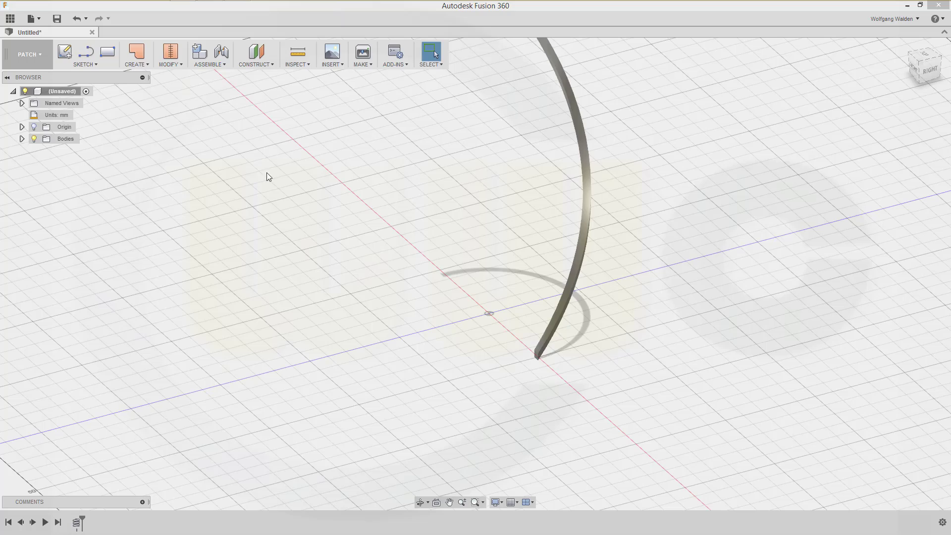
shift+middle_drag(321, 226, 350, 222)
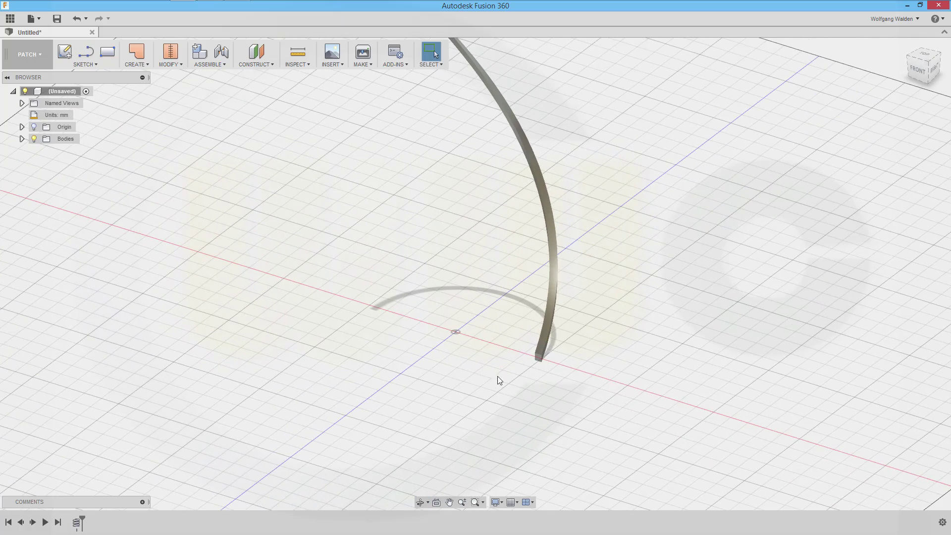
scroll(500, 367, down, 5)
shift+middle_drag(495, 344, 505, 341)
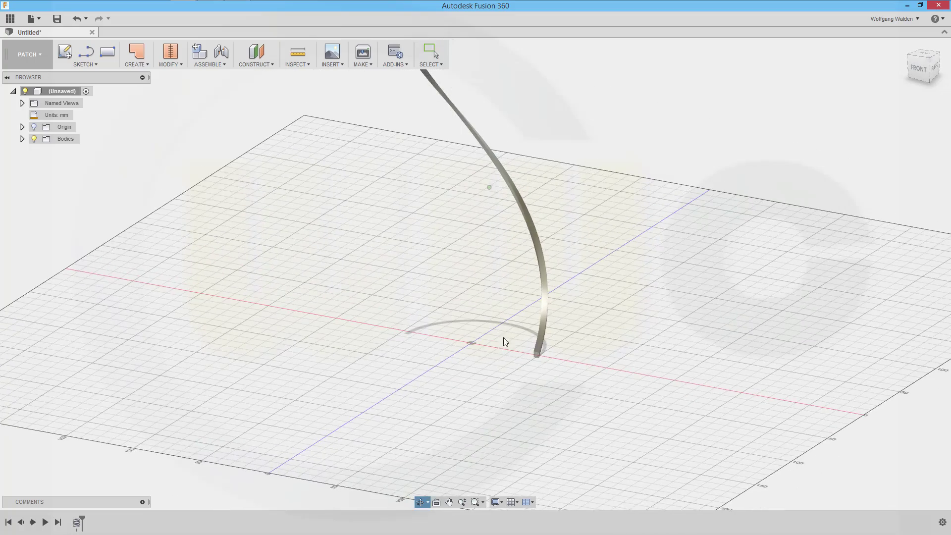
key(Escape)
scroll(598, 363, up, 8)
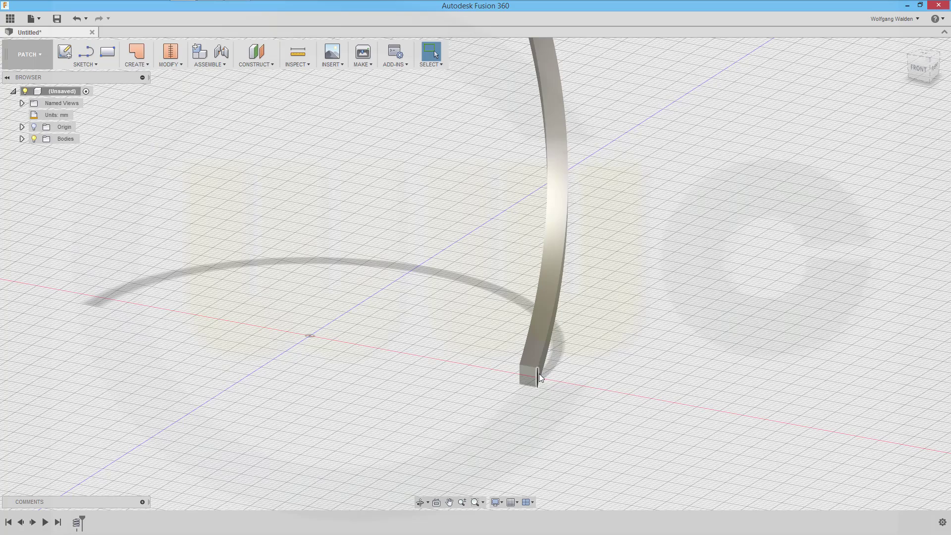
scroll(385, 307, down, 2)
scroll(381, 309, down, 1)
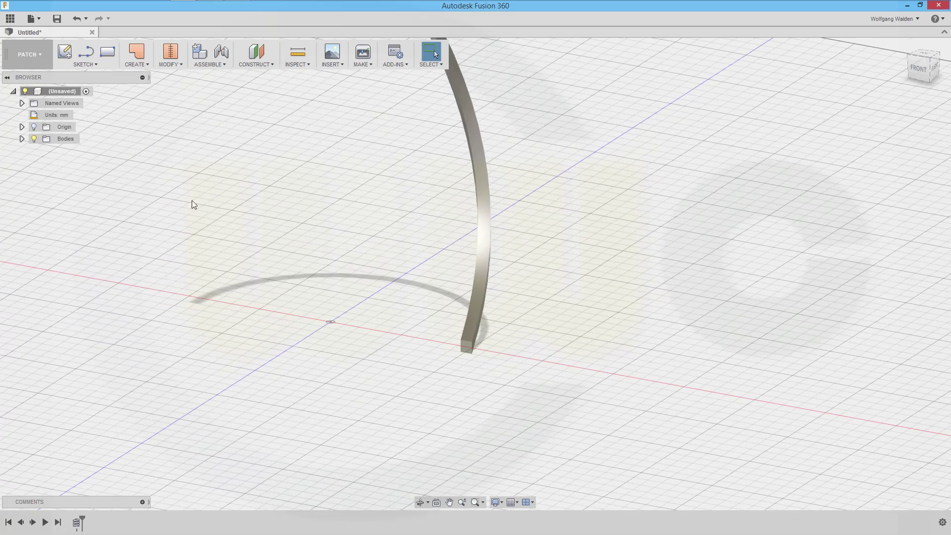
click(271, 63)
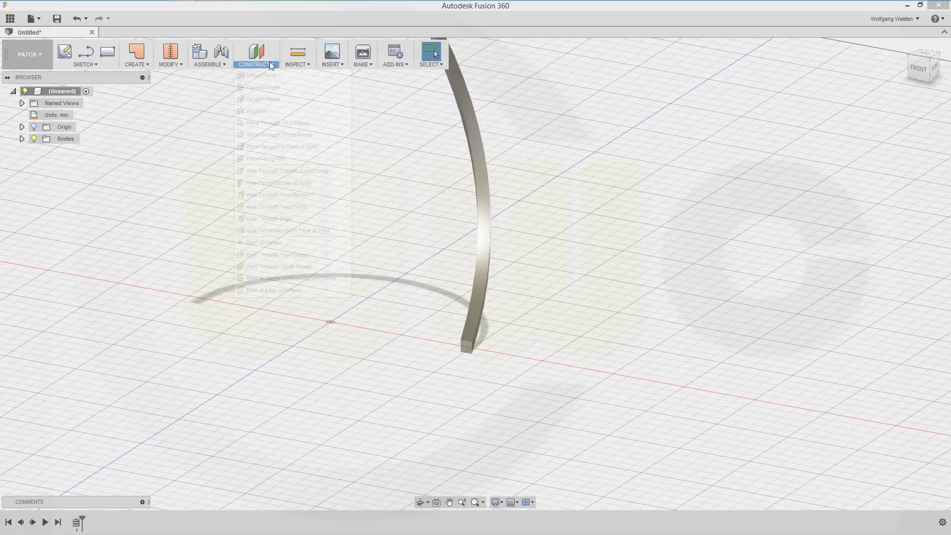
click(266, 76)
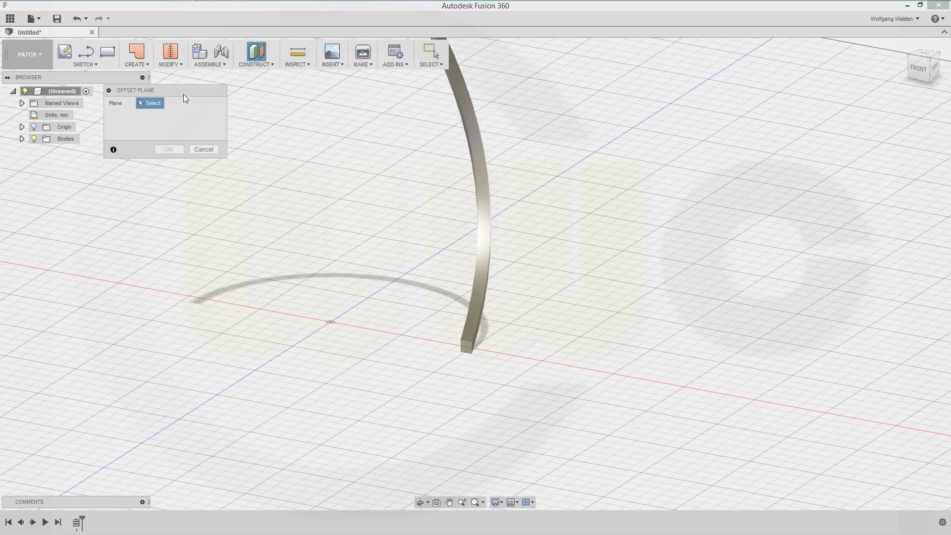
click(34, 127)
click(356, 341)
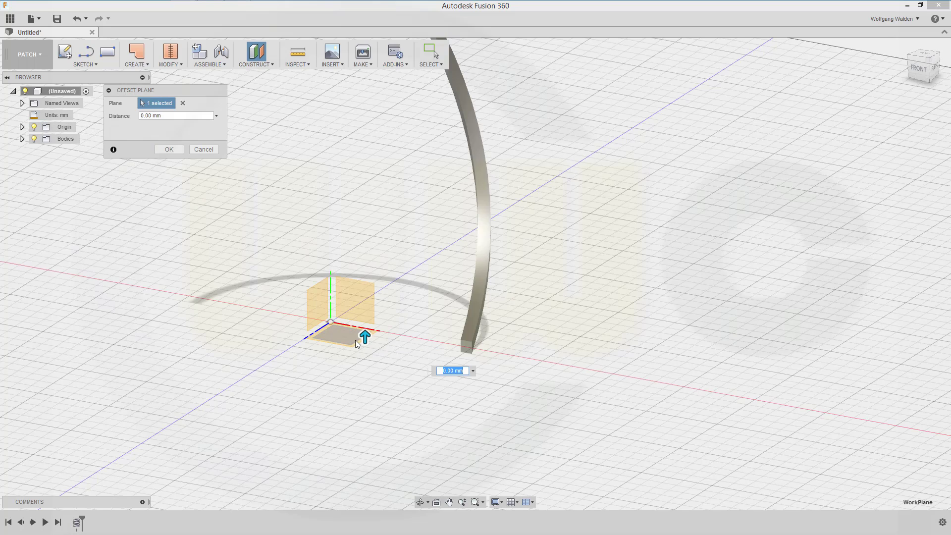
click(169, 115)
text(2)
key(Return)
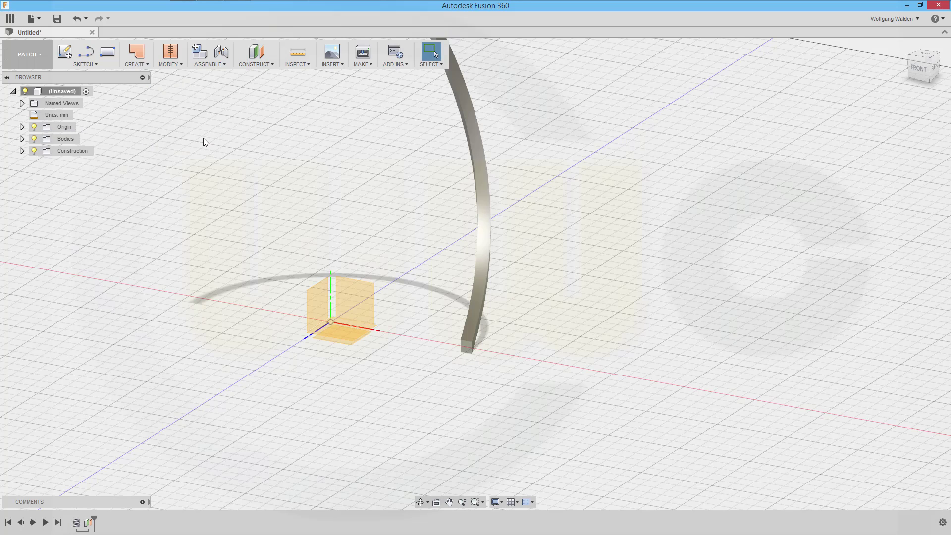
scroll(205, 142, down, 2)
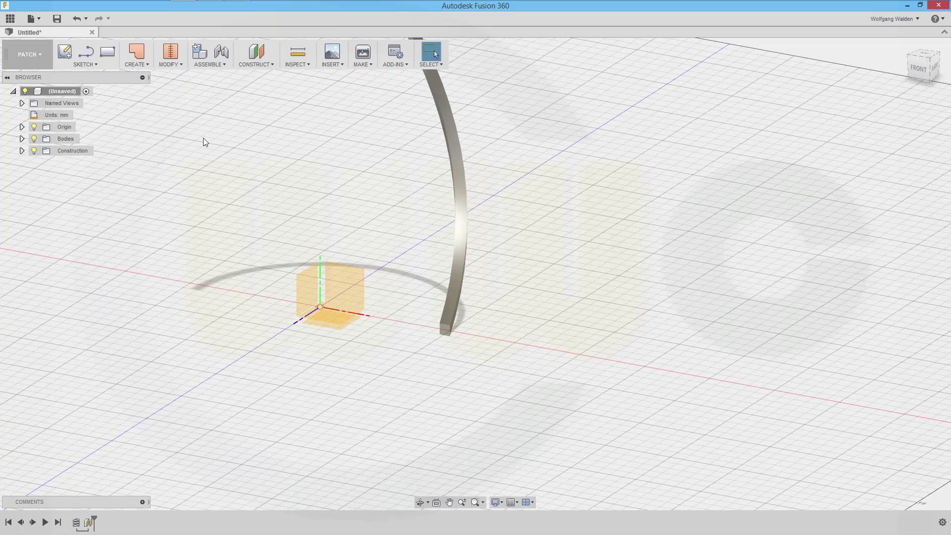
shift+middle_drag(222, 136, 412, 281)
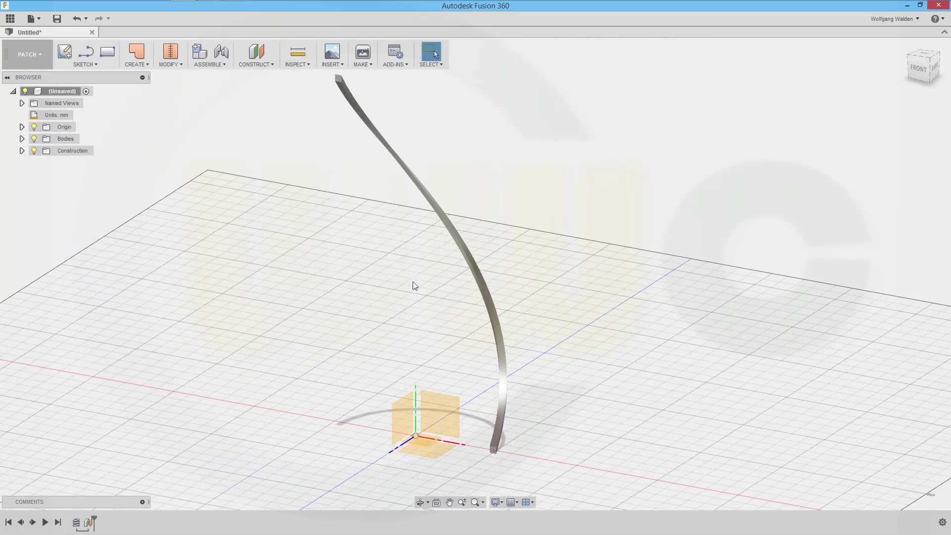
Step: Cancel the sweep and start a new sketch on the XZ front plane
click(147, 65)
click(145, 99)
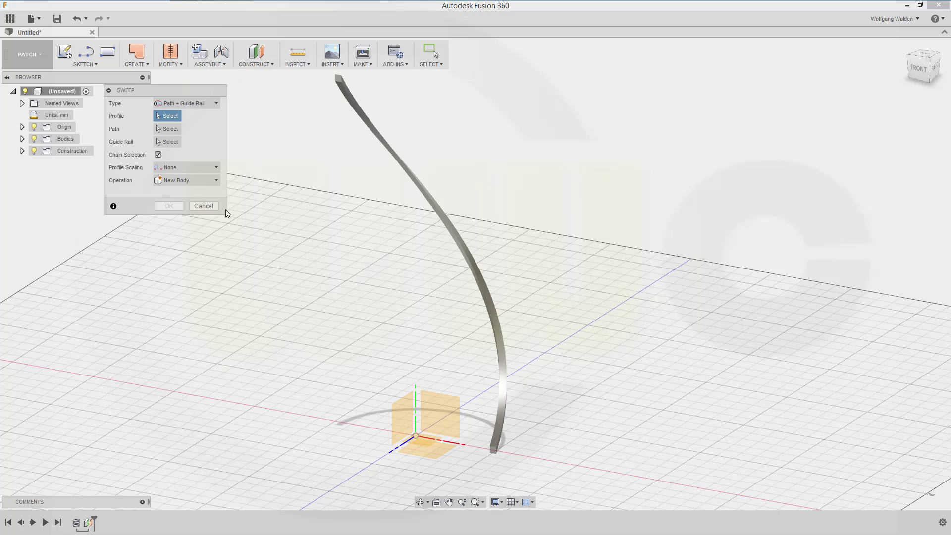
click(208, 208)
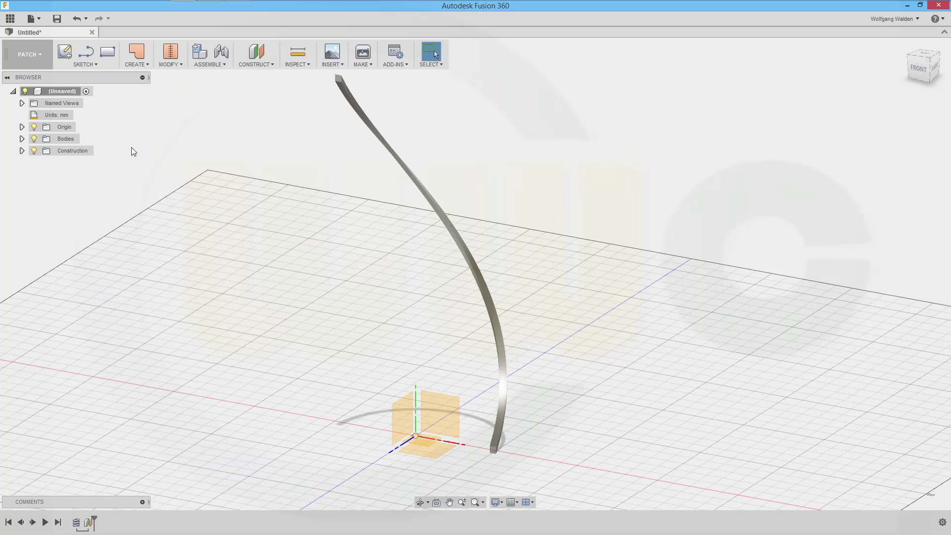
click(64, 51)
click(441, 394)
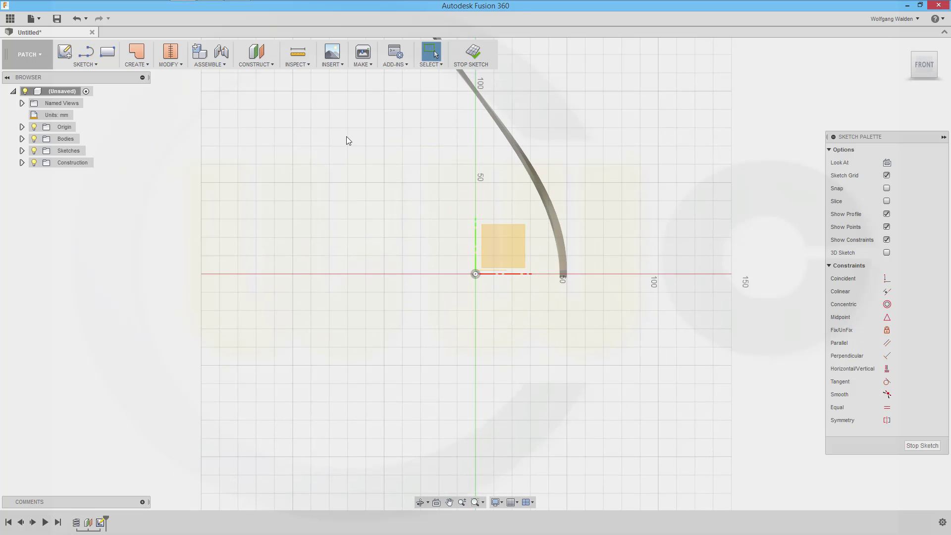
Step: Draw a 200 mm vertical line up from the origin and finish the sketch
middle_drag(346, 136, 307, 329)
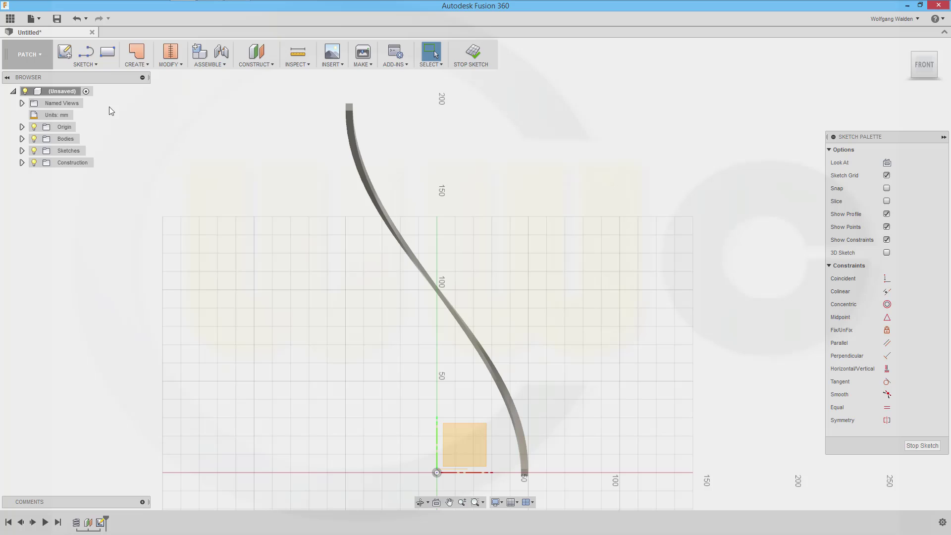
click(94, 65)
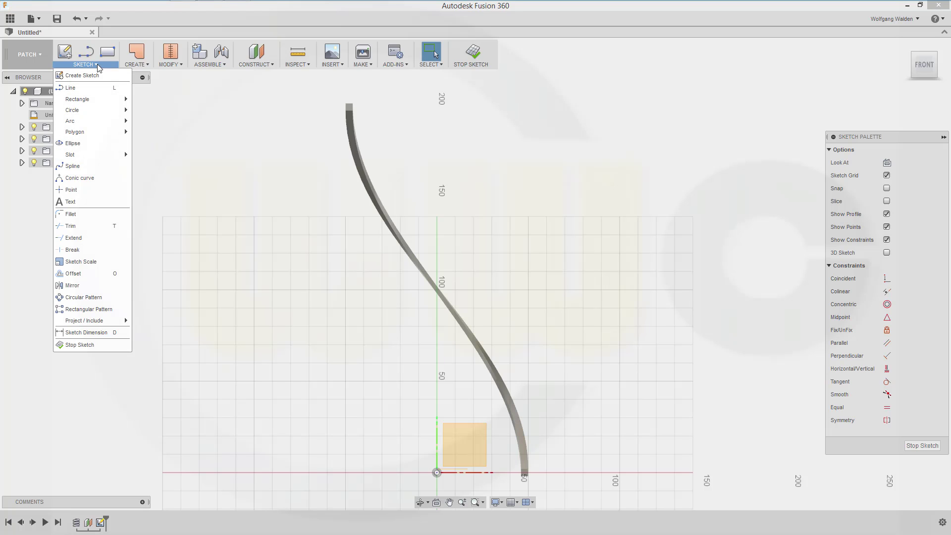
click(74, 88)
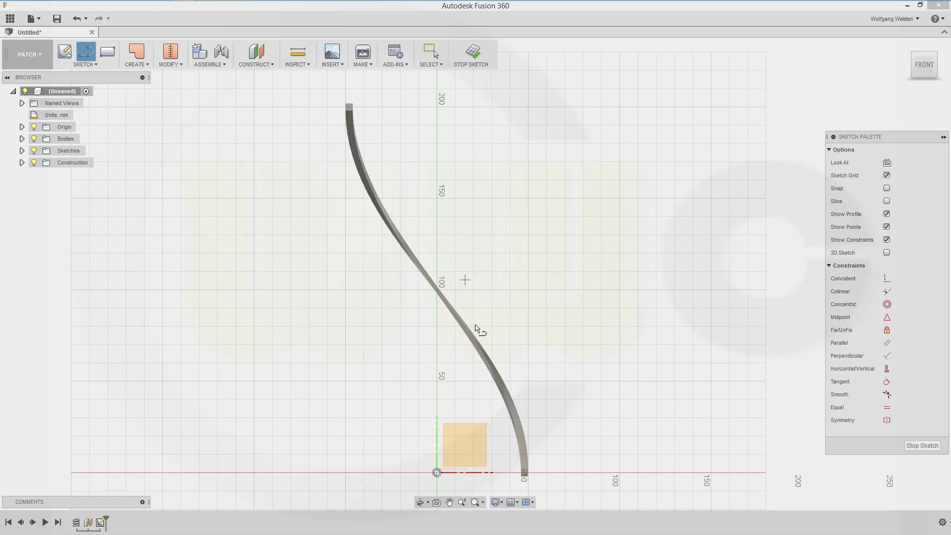
click(437, 473)
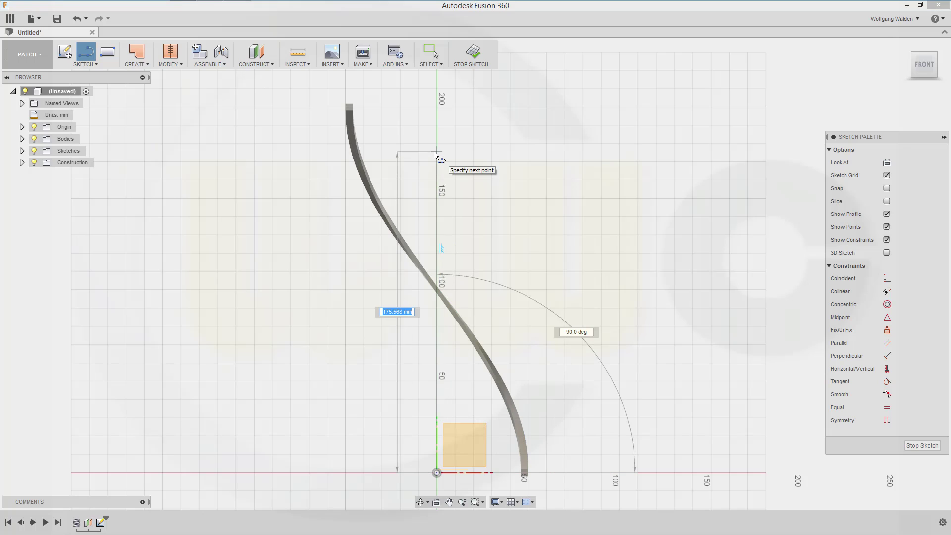
text(200)
key(Return)
key(Escape)
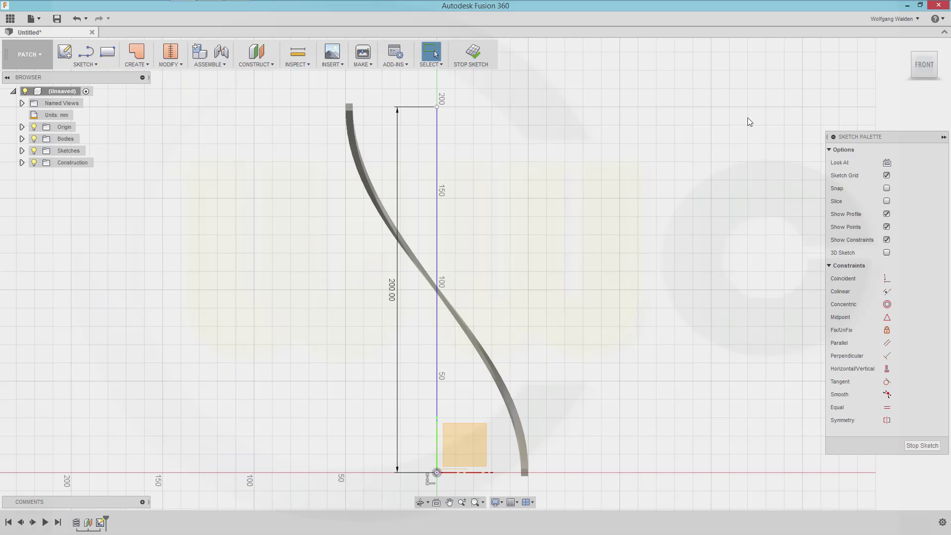
click(921, 445)
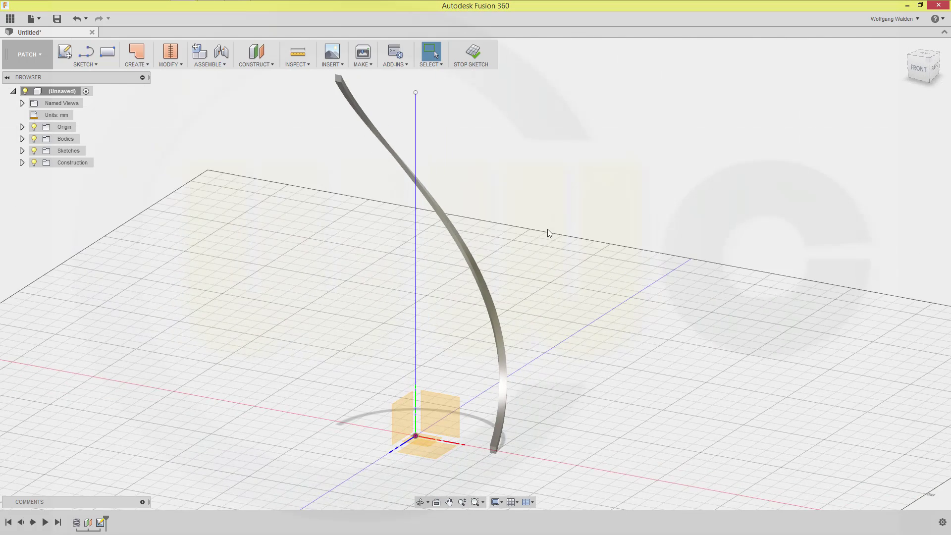
scroll(548, 232, down, 3)
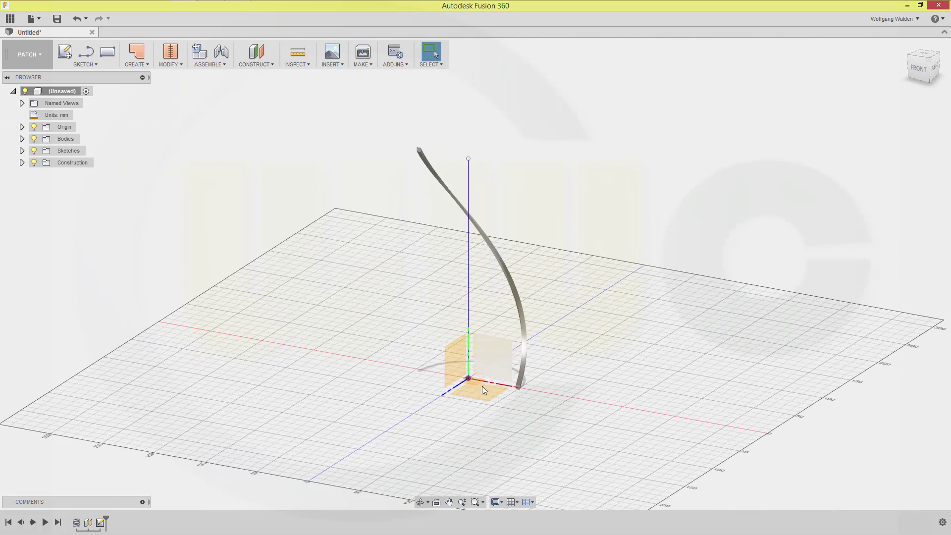
Step: Hide the Origin planes and axes in the browser
click(21, 127)
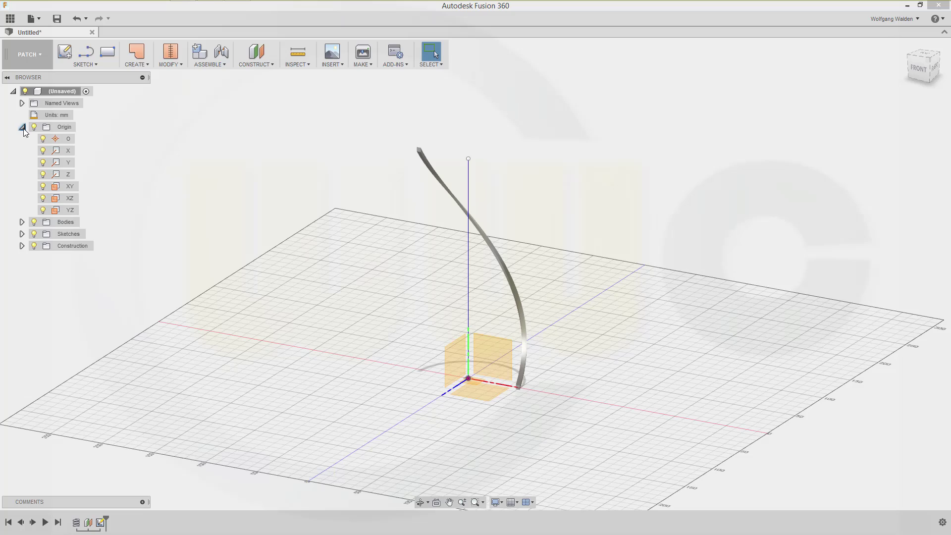
click(34, 127)
scroll(298, 253, down, 2)
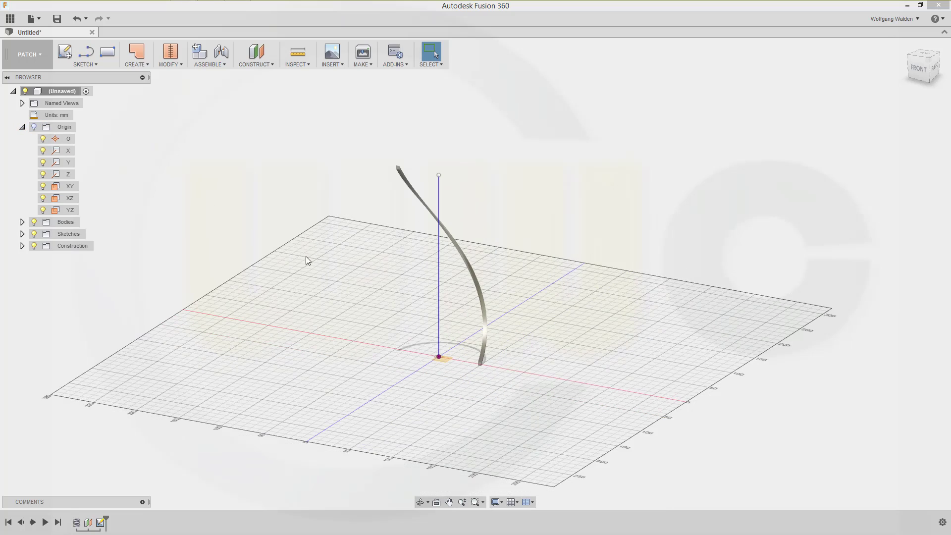
scroll(425, 370, up, 5)
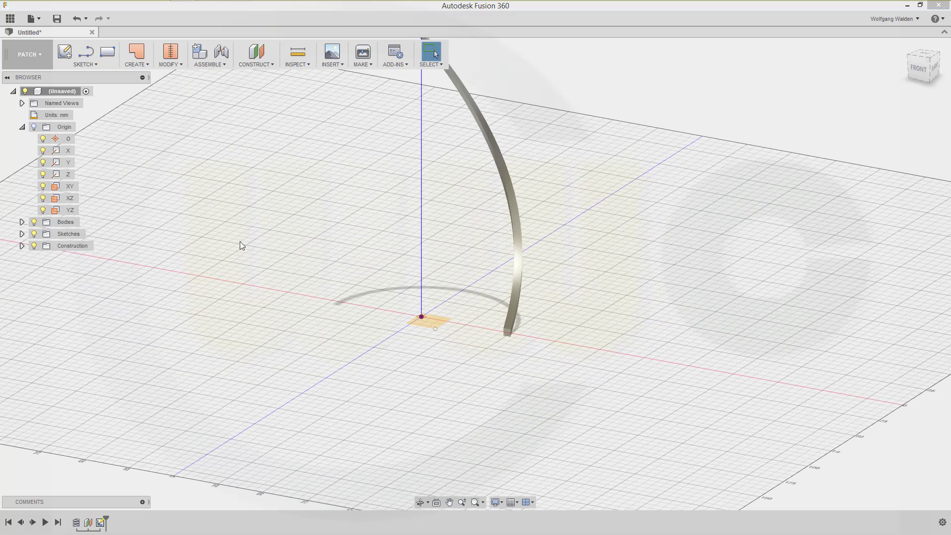
Step: Sketch a center-point arc on the XY ground plane from the blade's foot to the origin
click(65, 53)
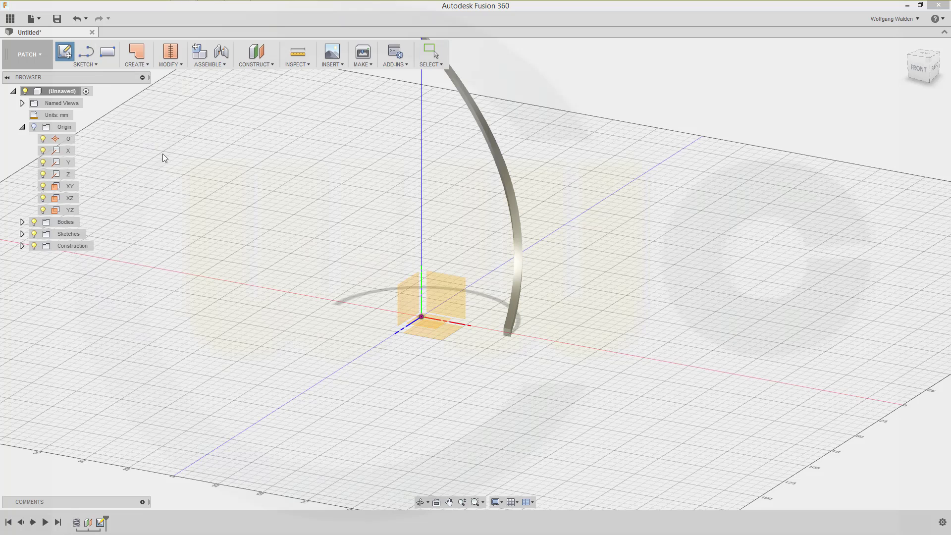
click(428, 325)
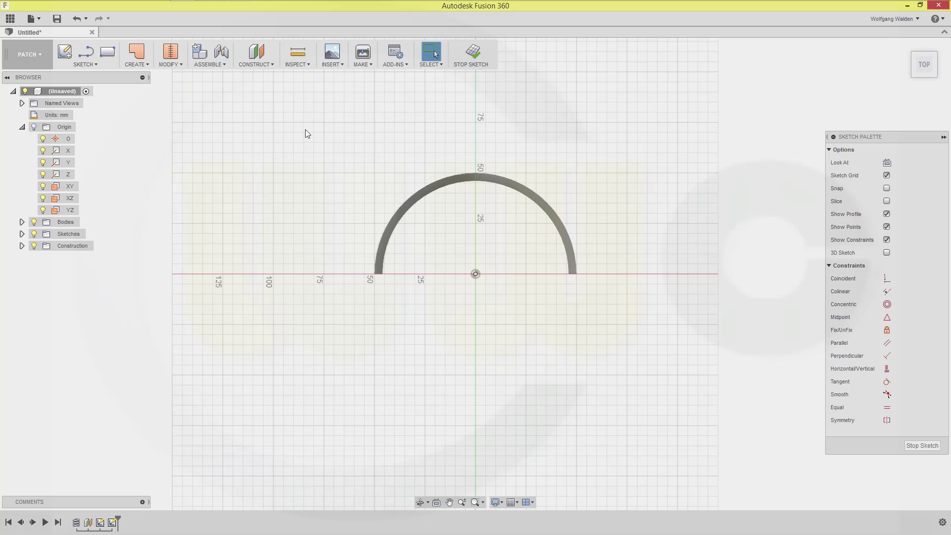
click(94, 63)
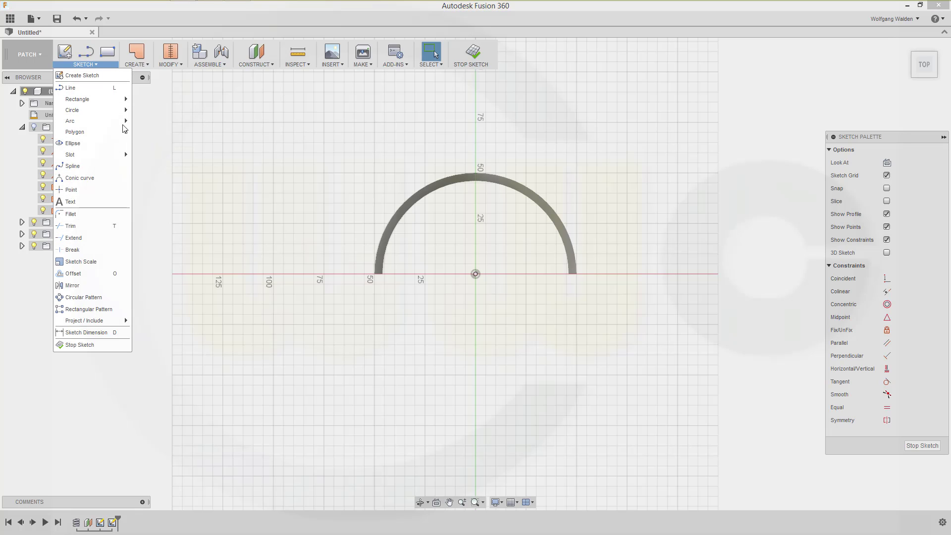
mouse_move(121, 127)
click(159, 135)
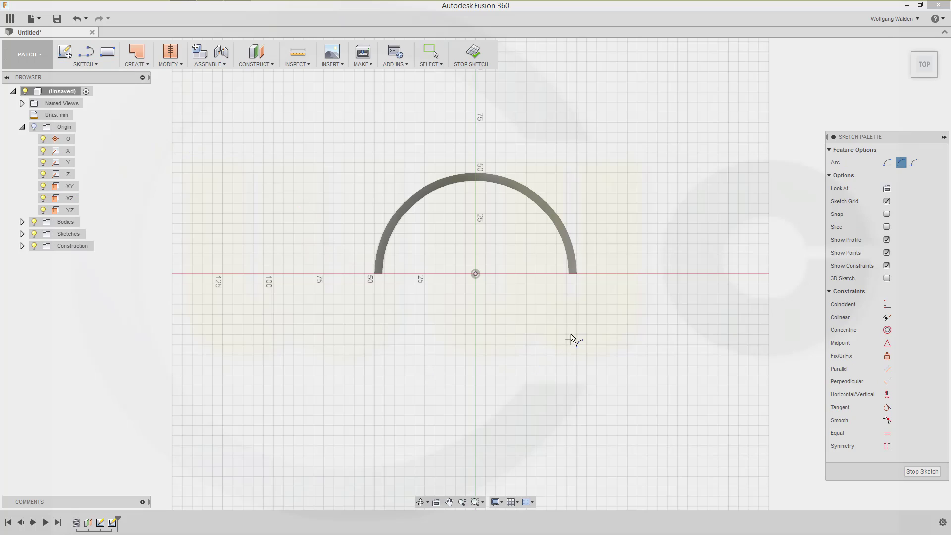
click(576, 277)
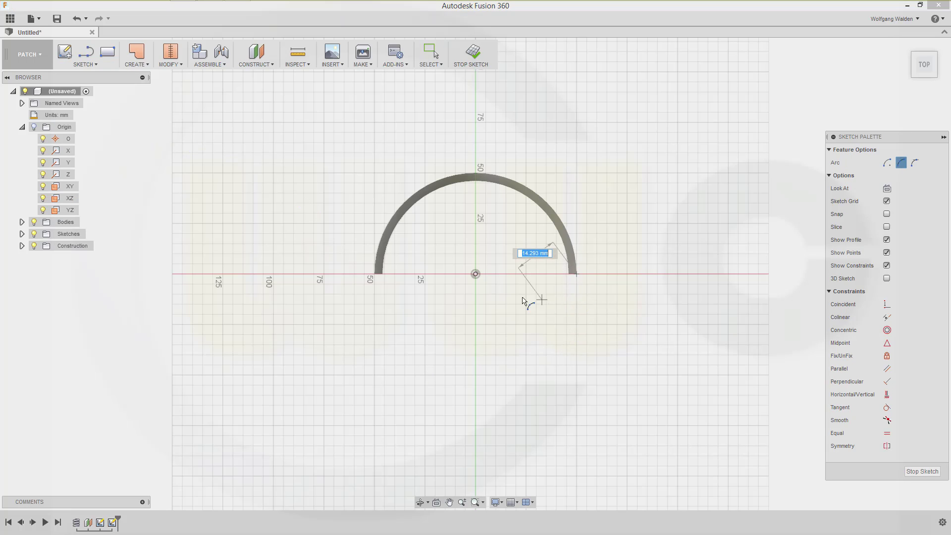
click(476, 274)
click(525, 294)
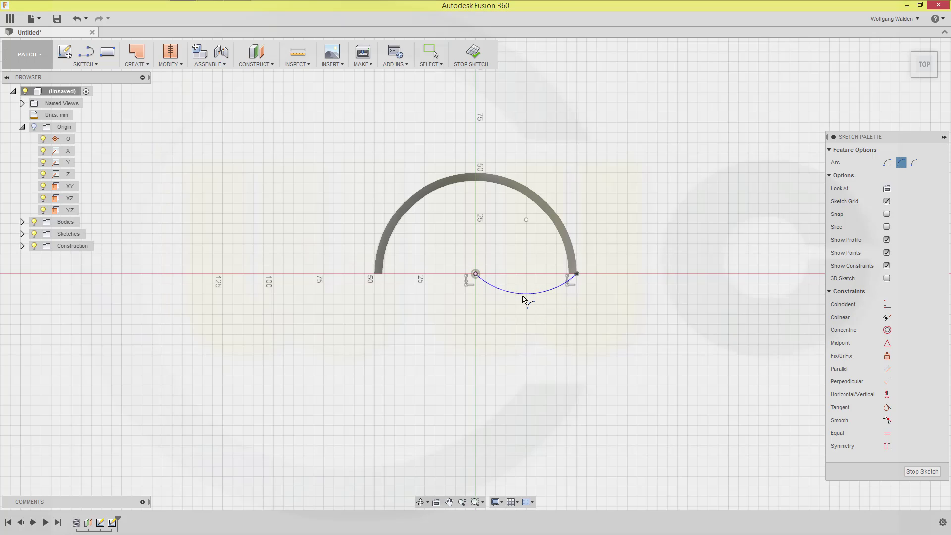
key(Escape)
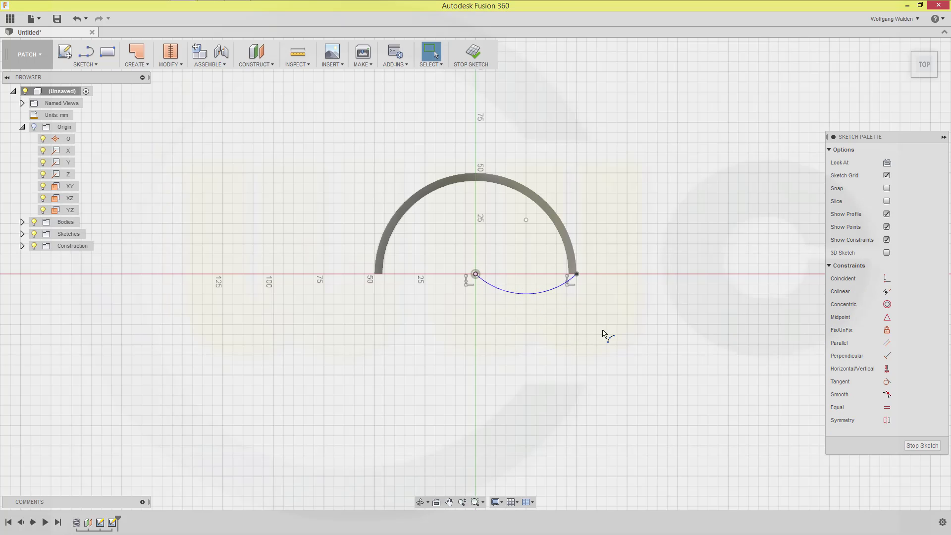
Step: Dimension the arc's radius to 25 mm and finish the sketch
key(d)
click(545, 293)
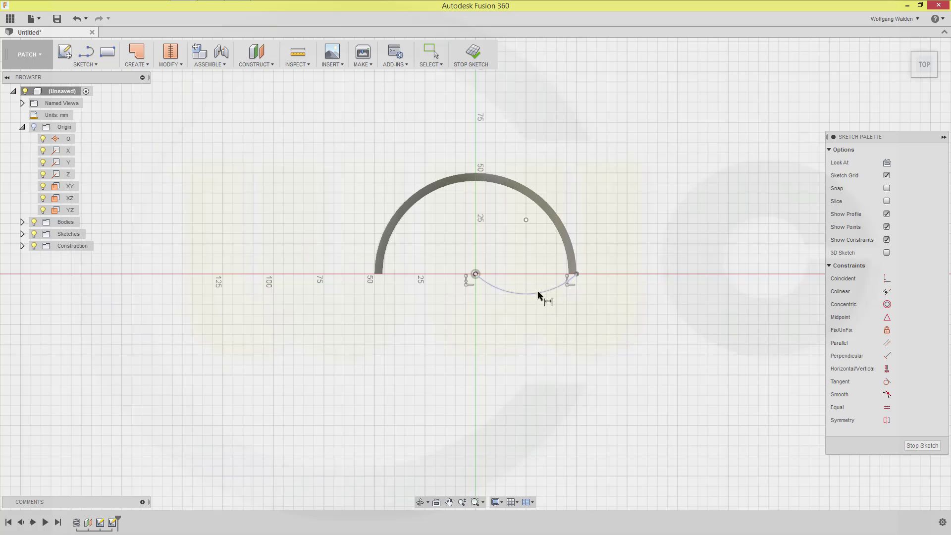
click(543, 320)
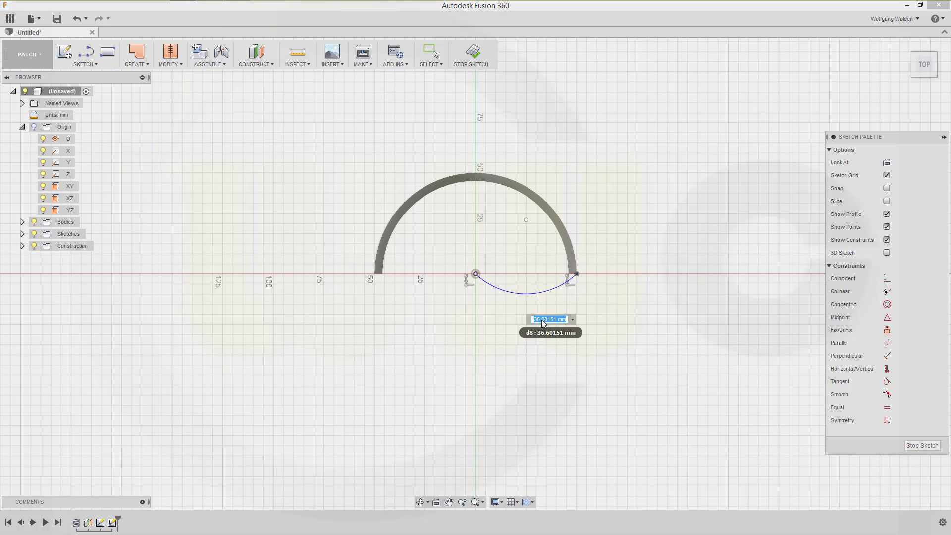
text(25)
key(Return)
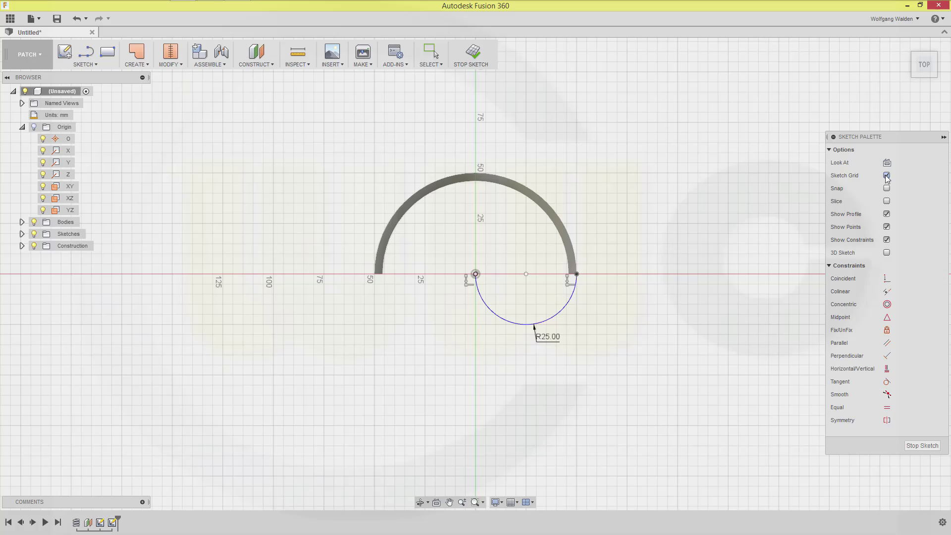
click(922, 446)
scroll(458, 316, up, 5)
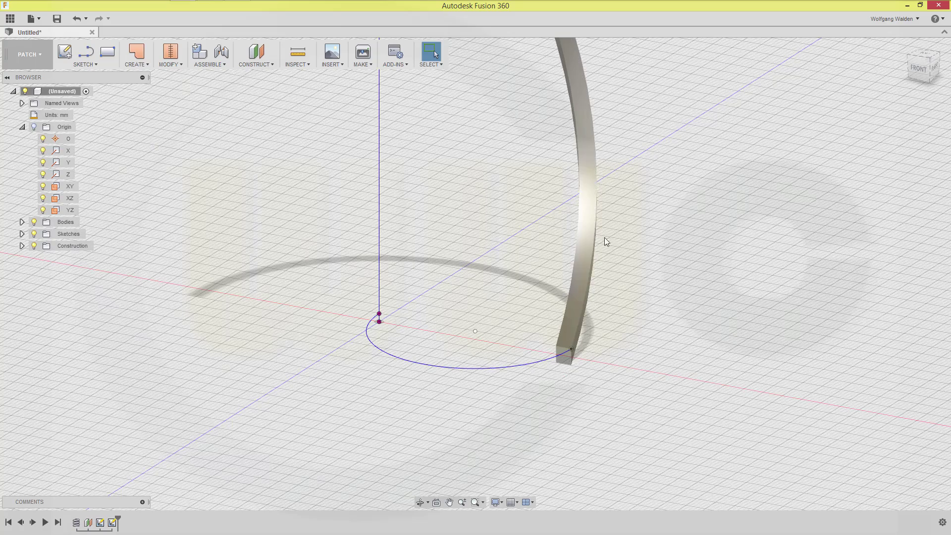
Step: Zoom out to show the coil, line and arc, and open the CREATE menu
scroll(634, 159, down, 5)
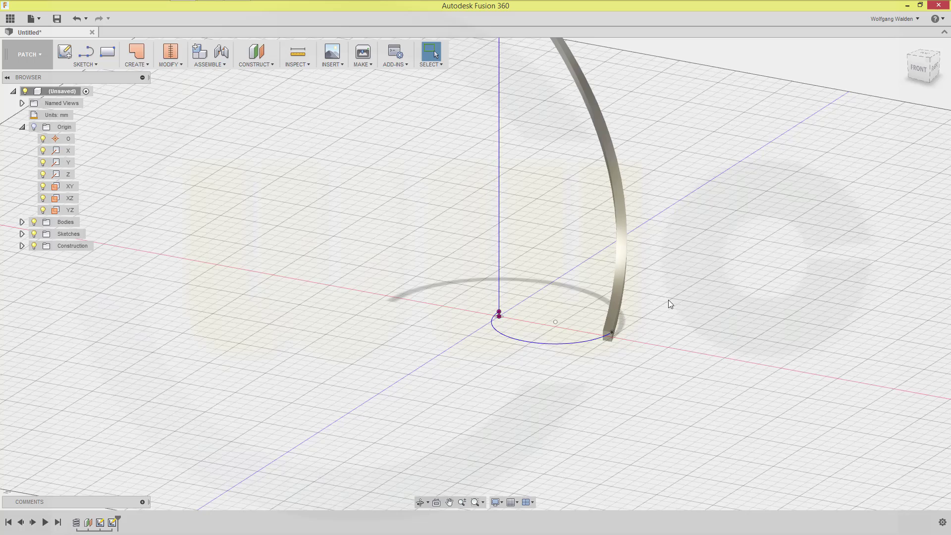
scroll(678, 265, down, 2)
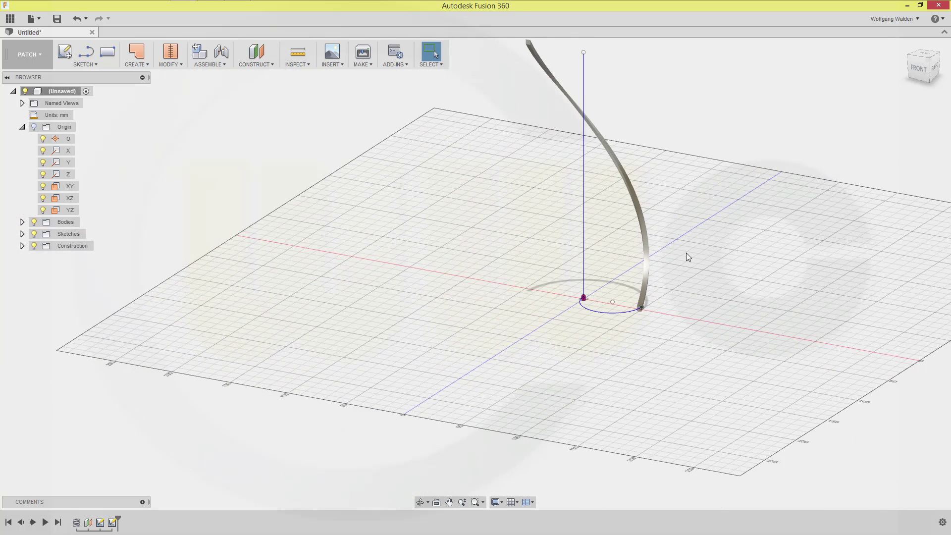
click(149, 63)
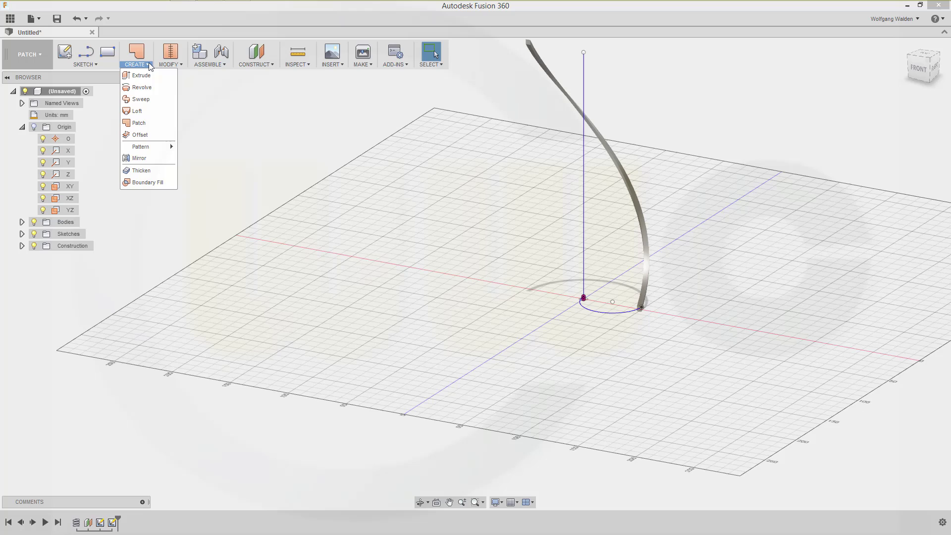
Step: Sweep the R25 arc along the curved coil edge, with the 200 mm vertical line as guide rail
click(143, 100)
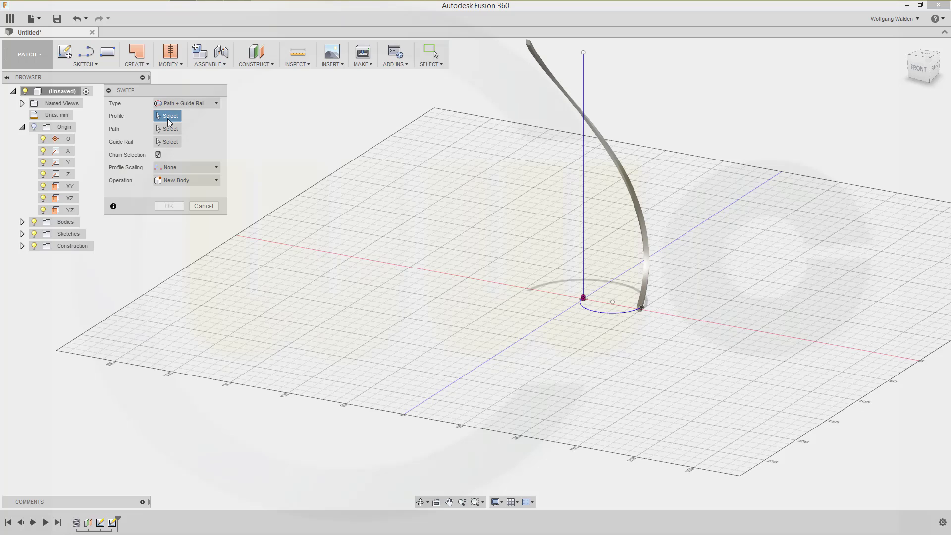
click(610, 313)
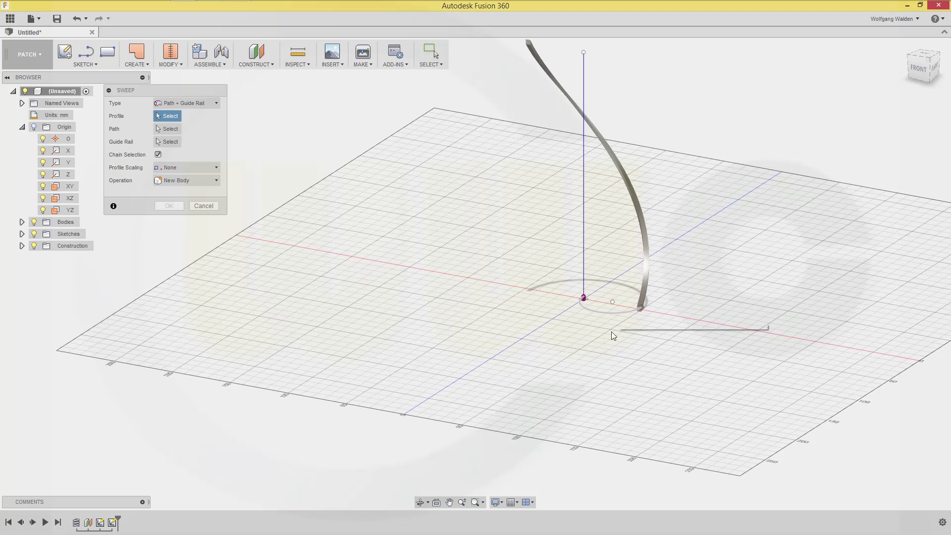
click(174, 130)
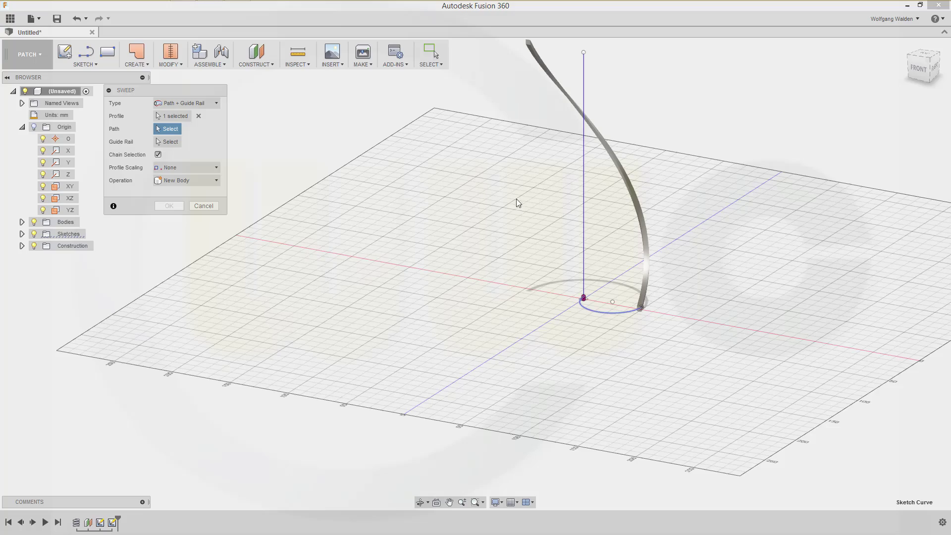
scroll(711, 342, up, 4)
scroll(651, 285, up, 3)
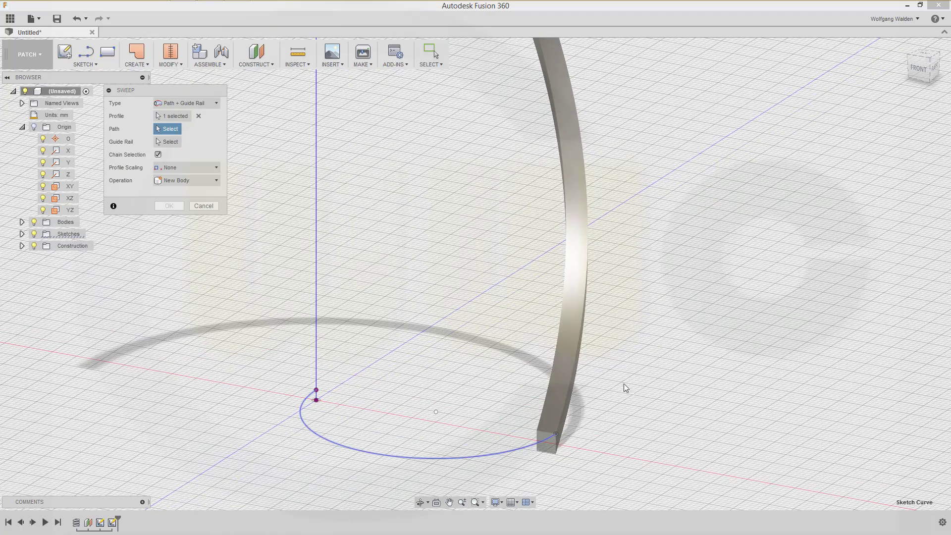
click(563, 419)
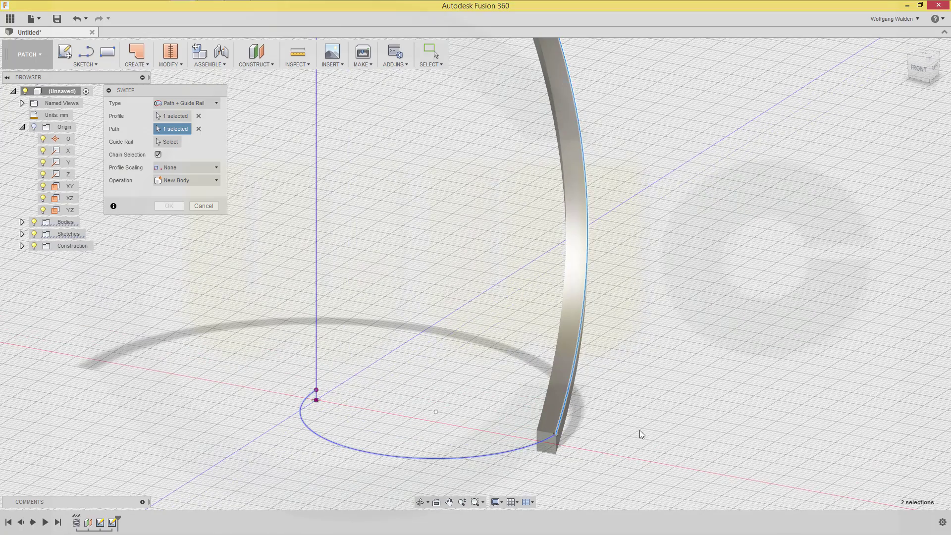
scroll(640, 430, down, 3)
scroll(623, 408, down, 1)
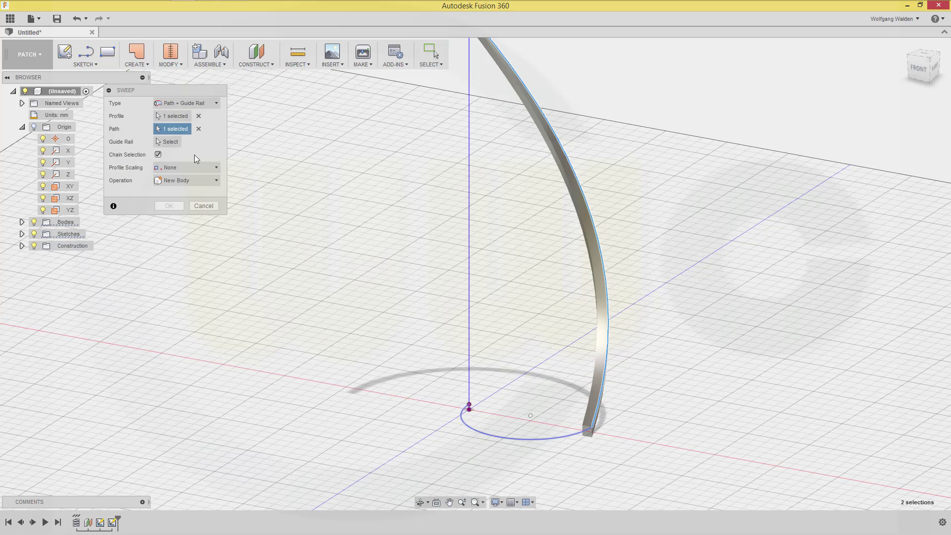
click(167, 142)
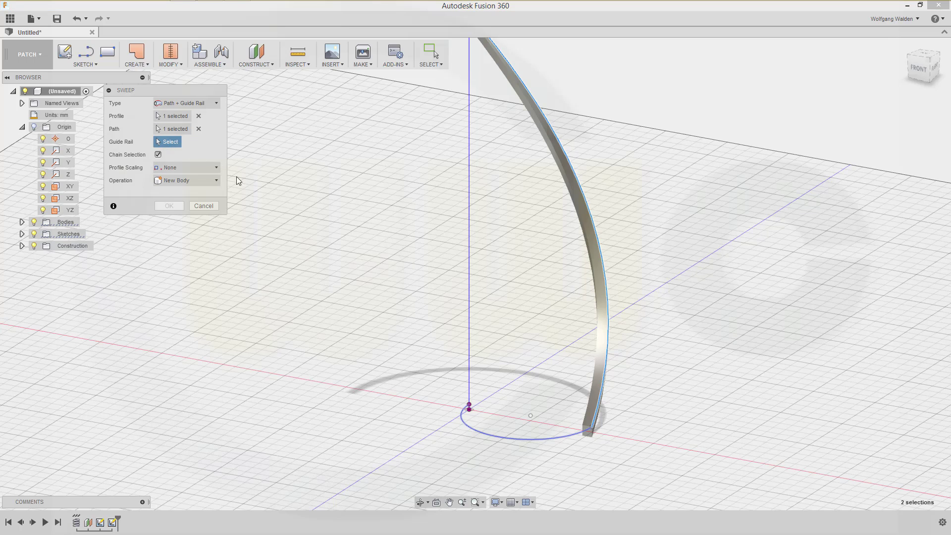
click(469, 231)
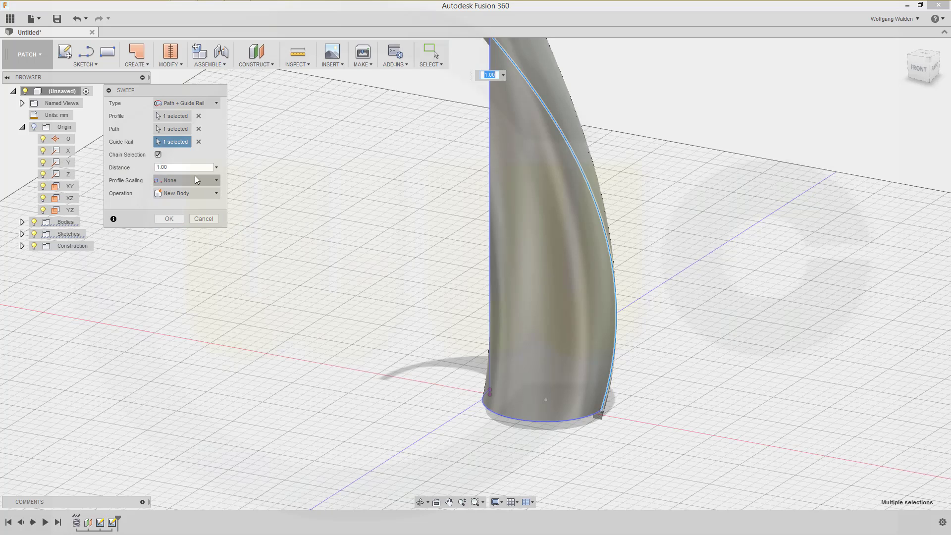
click(172, 218)
scroll(565, 240, down, 5)
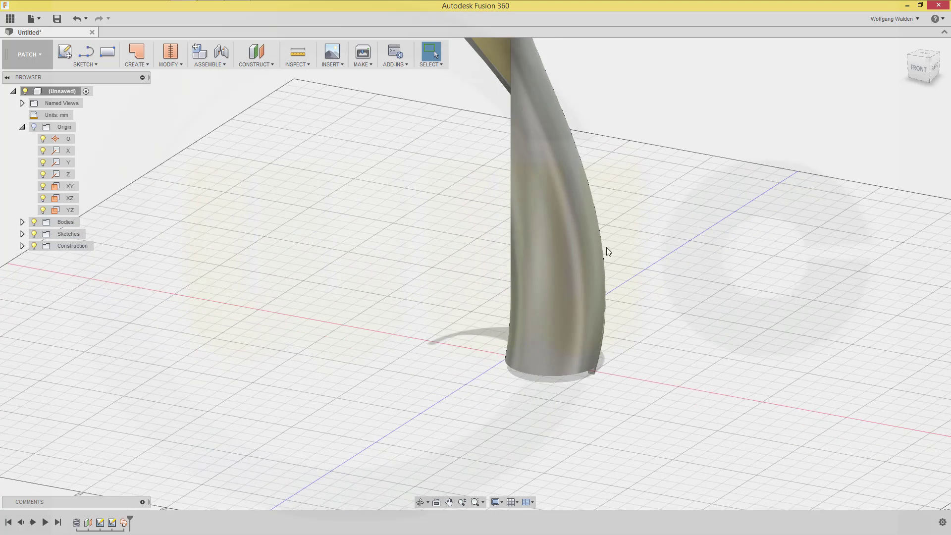
Step: Hide Body1 under Bodies and orbit to view the twisted swept surface
click(22, 222)
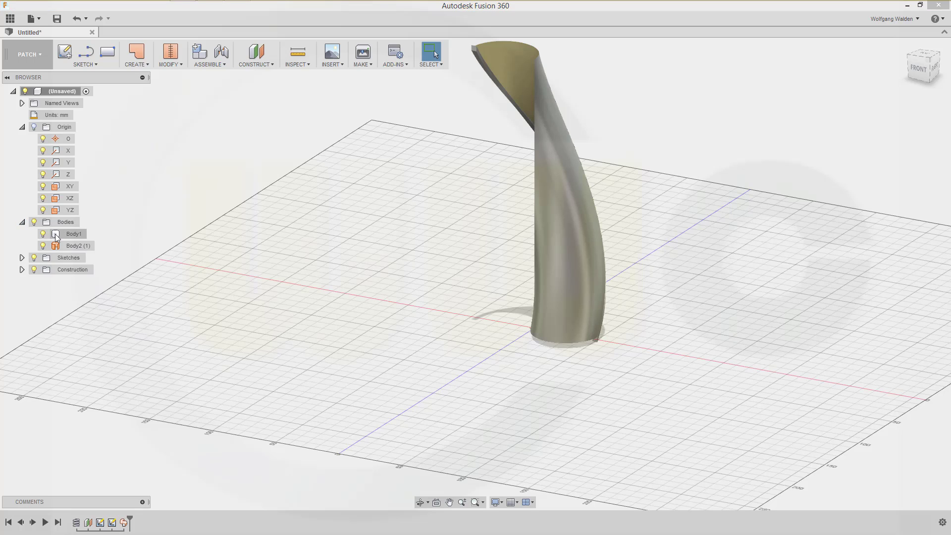
click(44, 234)
scroll(329, 188, down, 1)
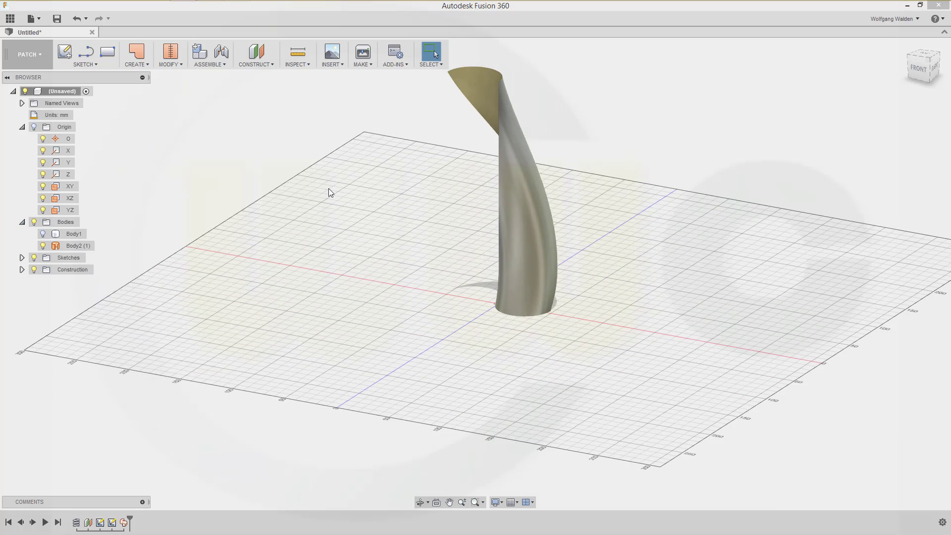
shift+middle_drag(452, 228, 424, 350)
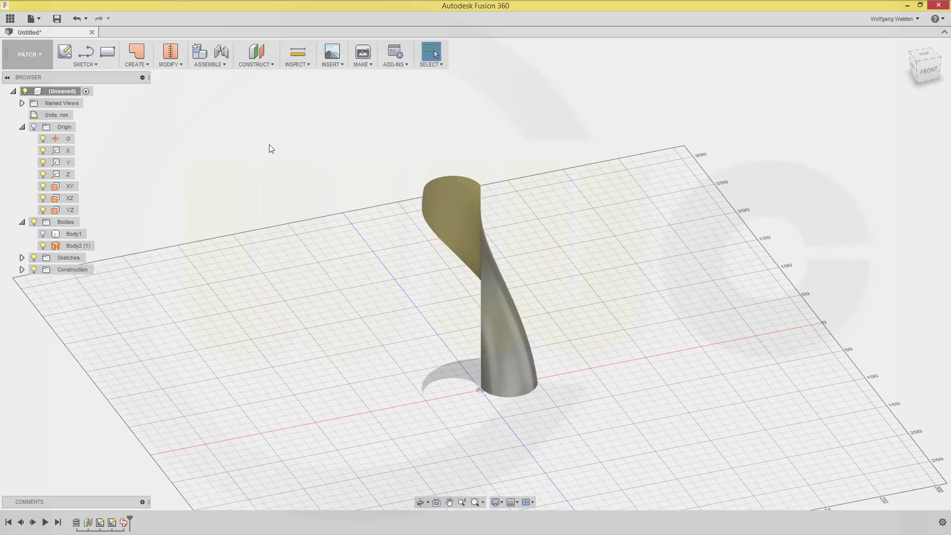
click(147, 64)
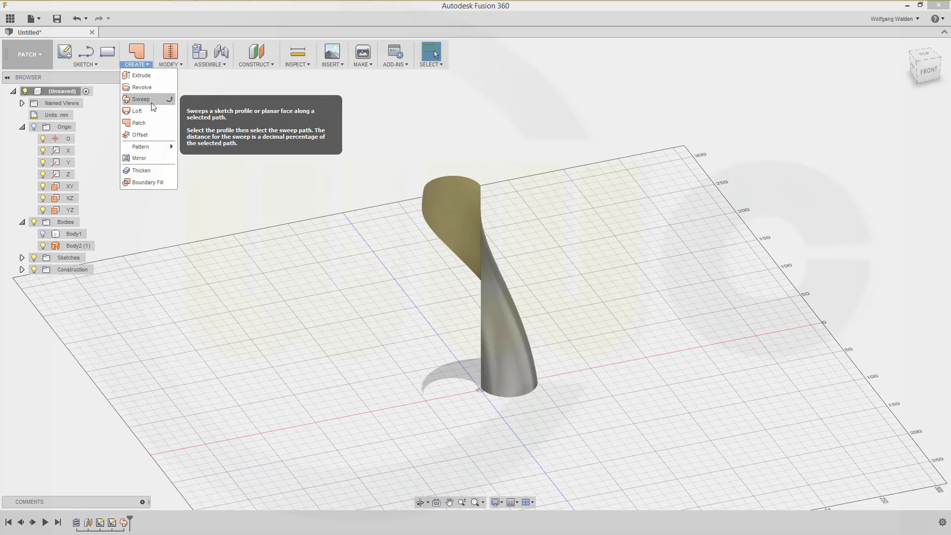
Step: Thicken the twisted surface 0.50 mm symmetrically into the solid Body3
click(149, 171)
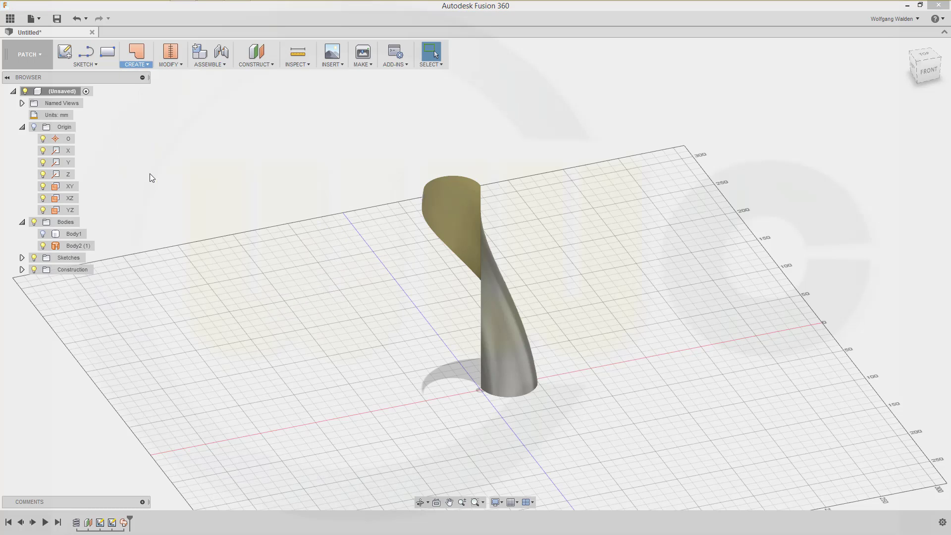
click(497, 341)
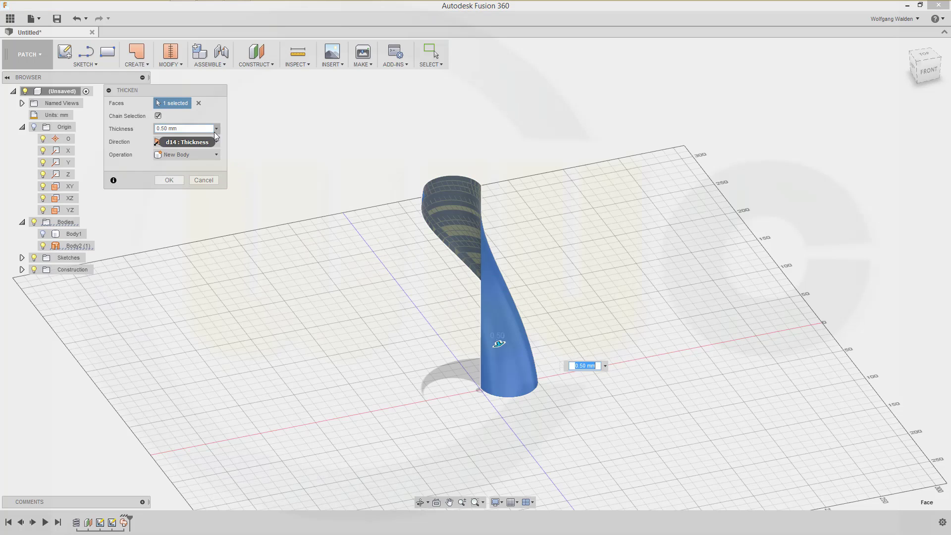
click(214, 141)
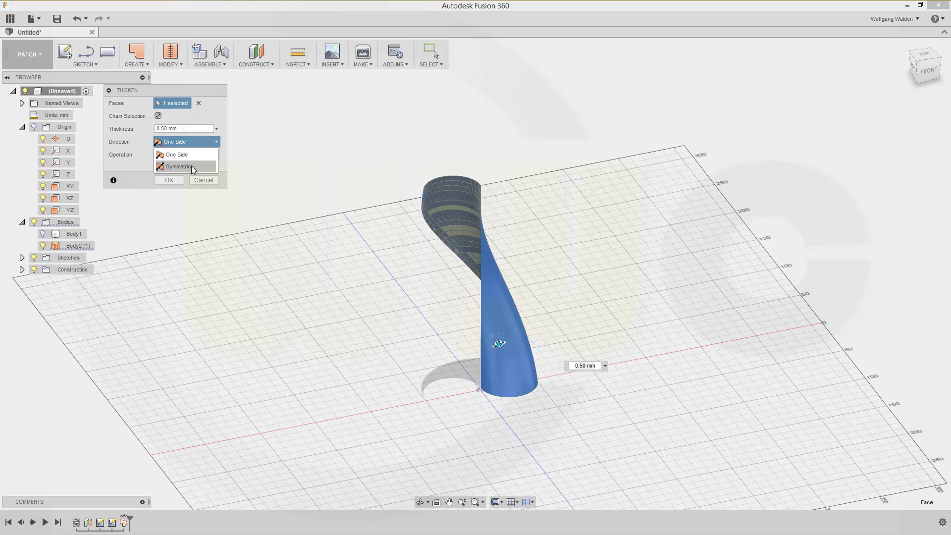
click(192, 153)
click(195, 129)
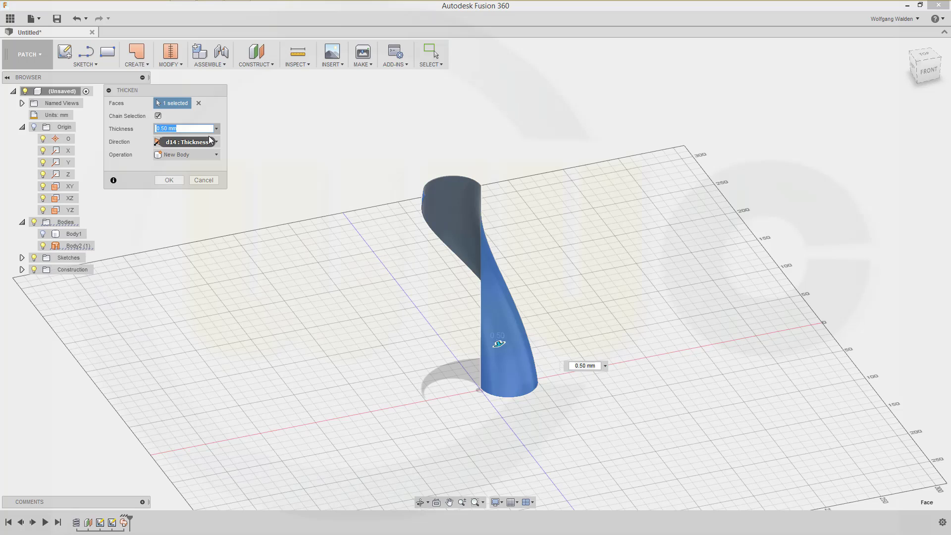
click(169, 181)
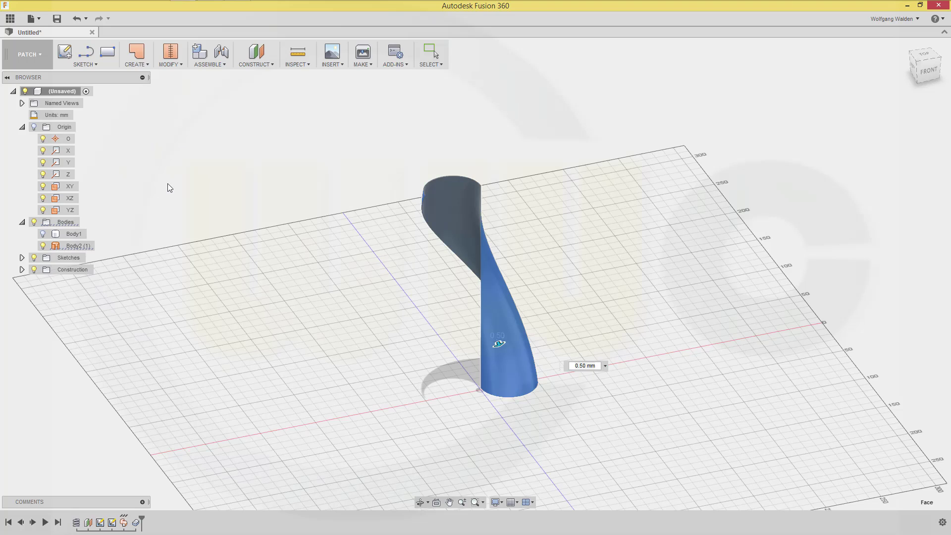
middle_drag(253, 285, 160, 192)
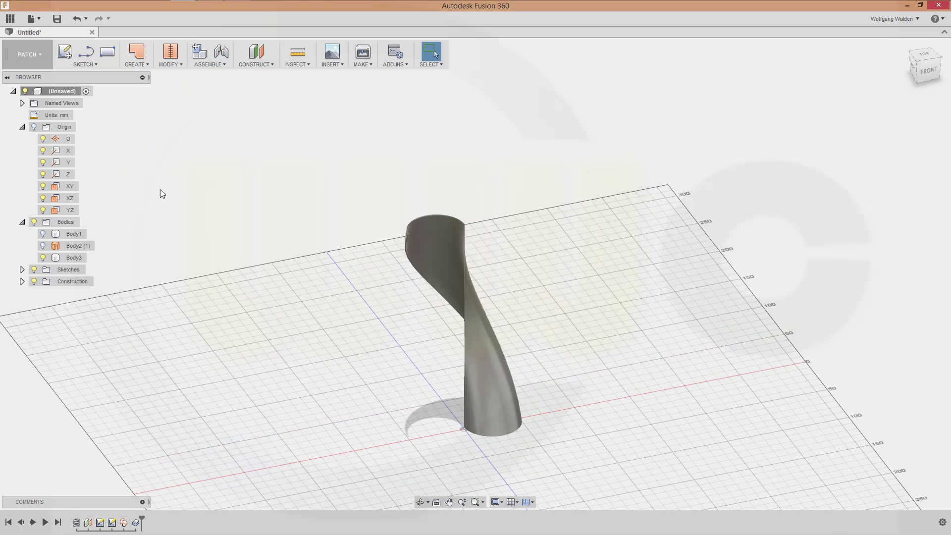
Step: Switch from PATCH to the MODEL workspace, view the blade from the left, and open CREATE
click(42, 57)
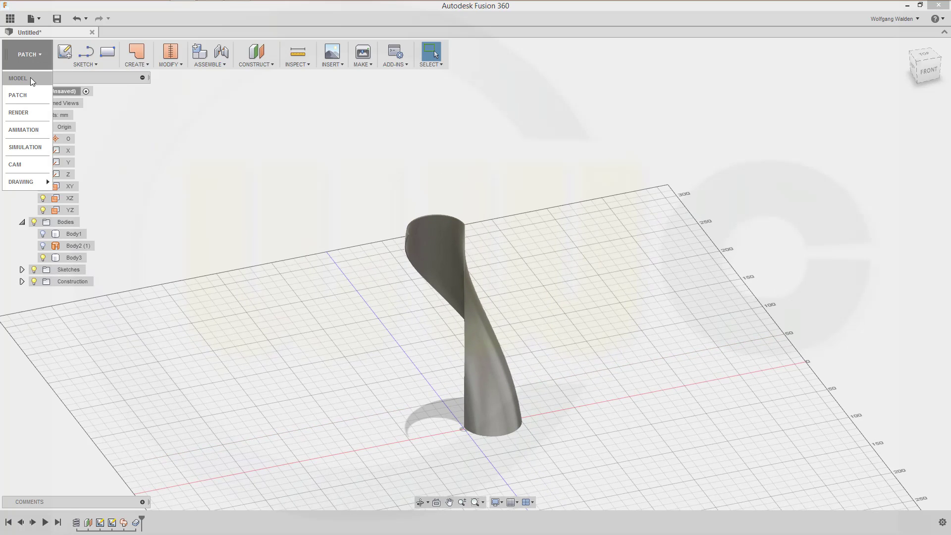
click(30, 78)
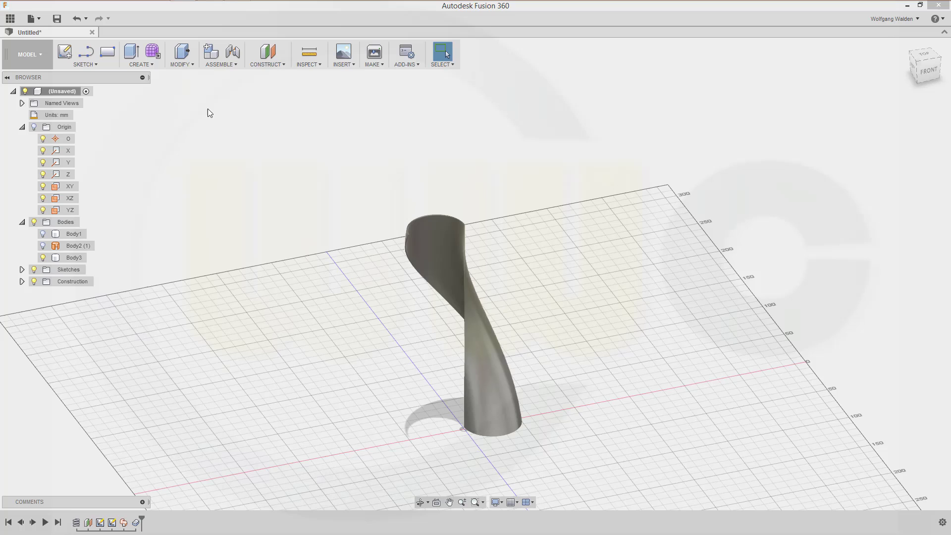
shift+middle_drag(239, 177, 267, 172)
key(Escape)
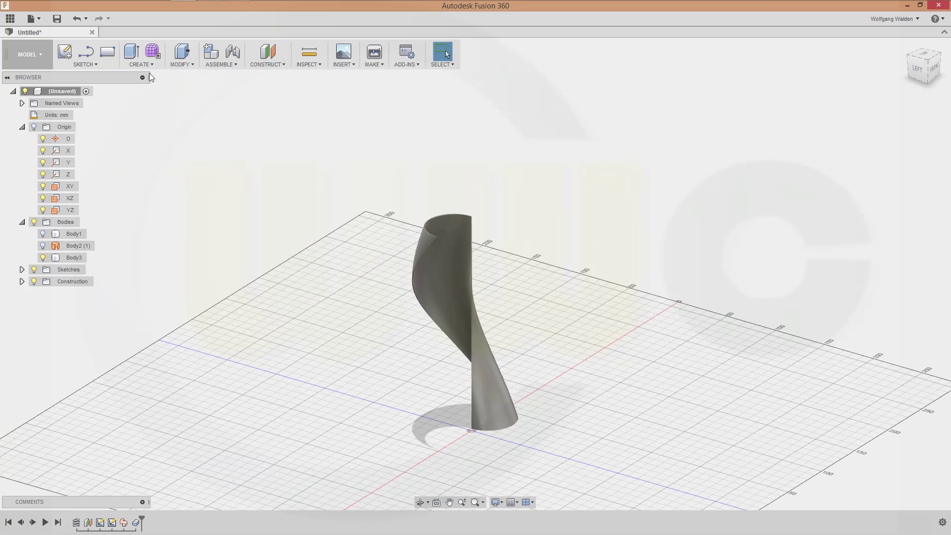
click(150, 64)
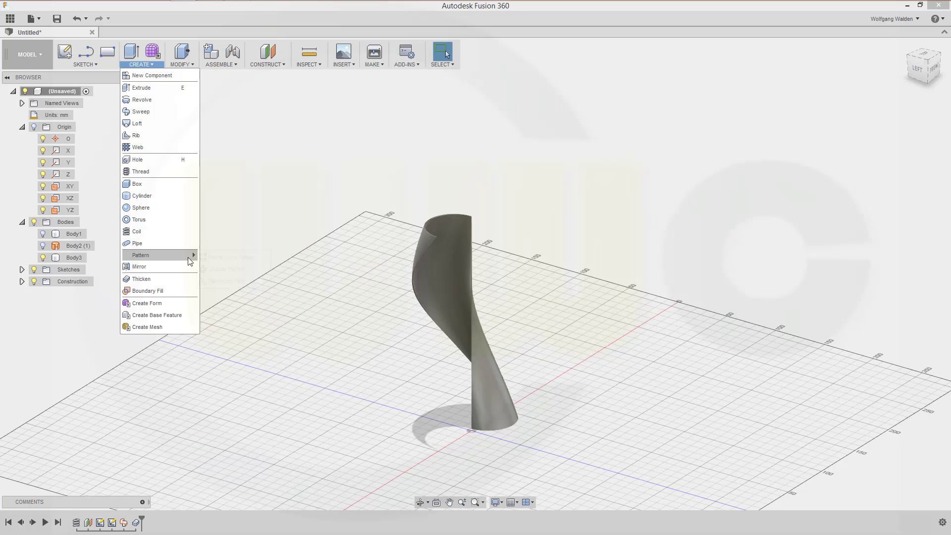
Step: Circular-pattern the thickened blade Body3 around the Y axis with quantity 2, creating Body4
mouse_move(190, 261)
click(226, 268)
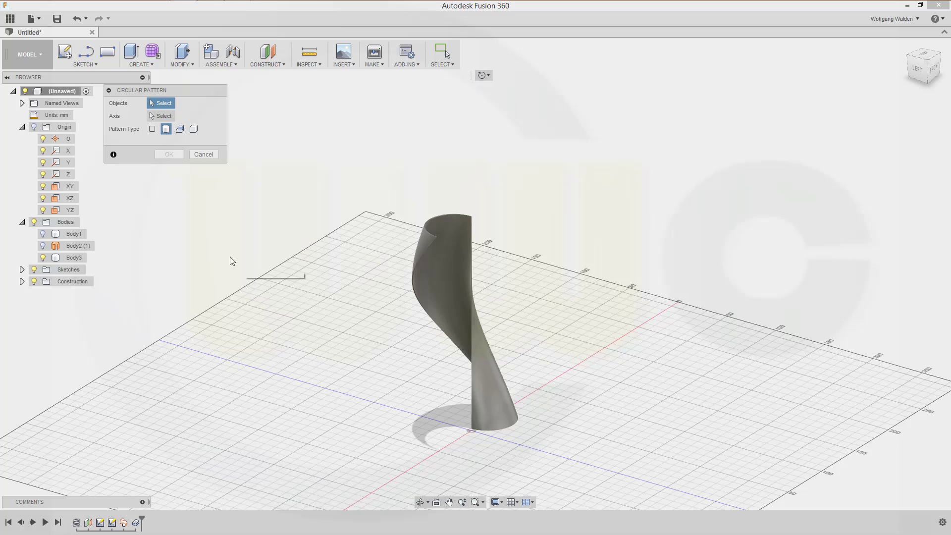
click(447, 276)
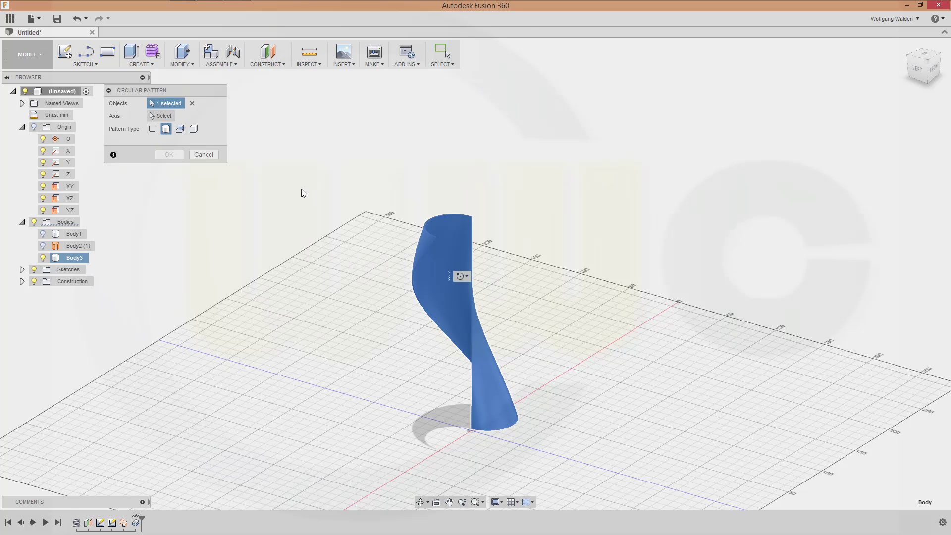
click(165, 118)
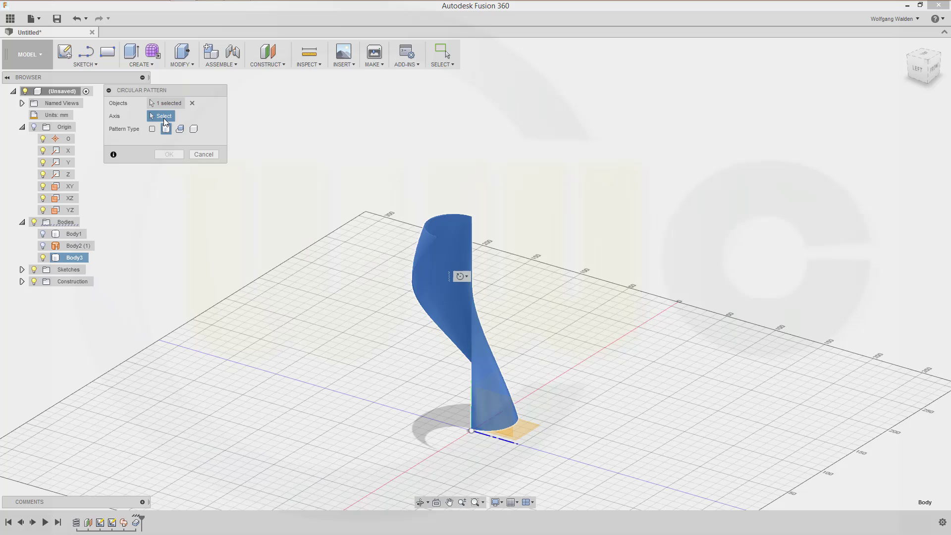
click(471, 411)
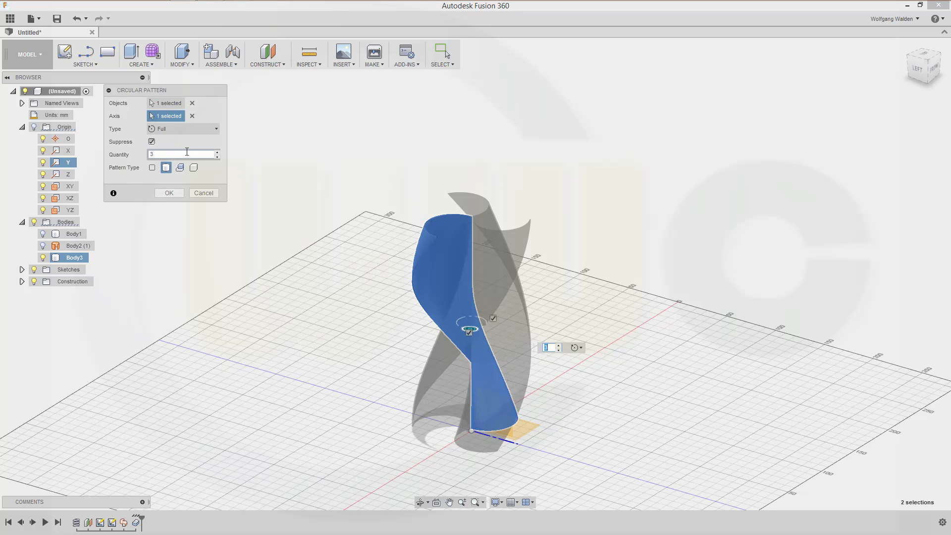
text(2)
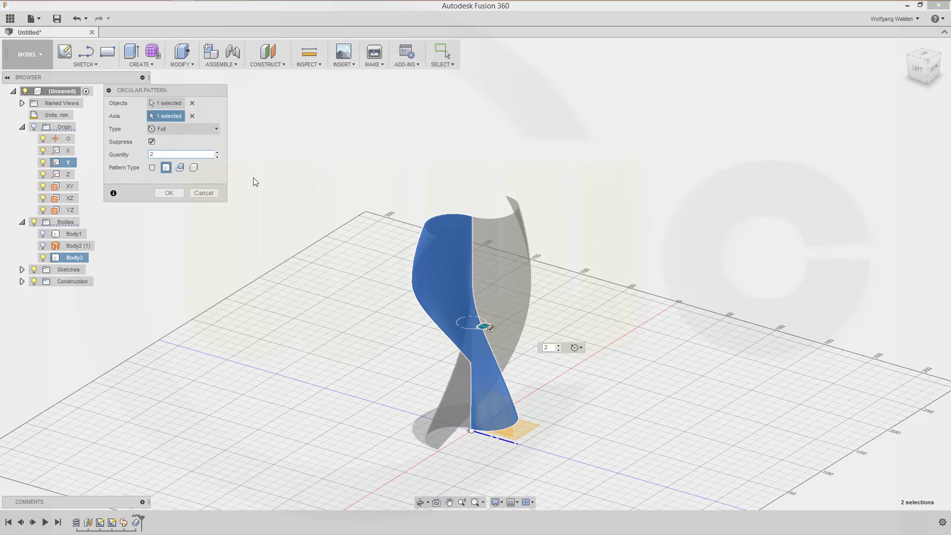
click(168, 193)
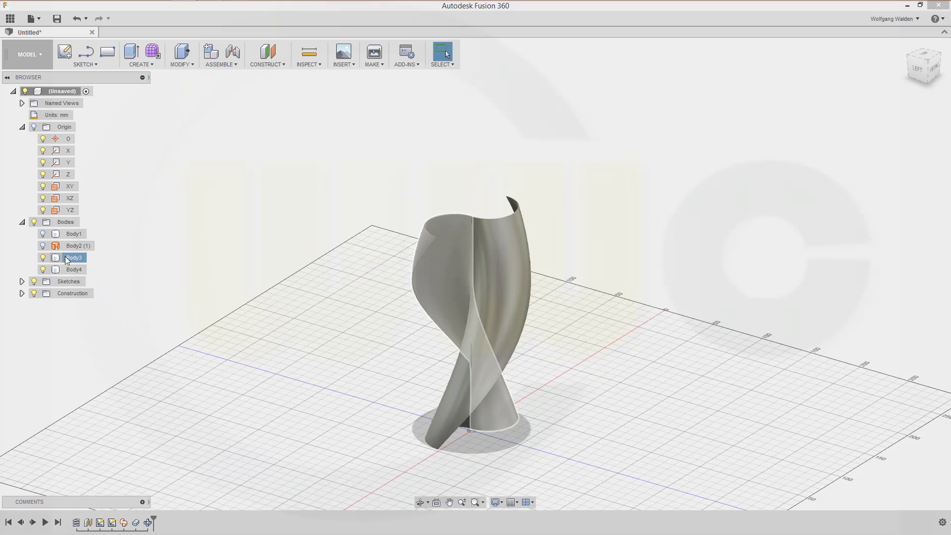
Step: Join Body4 onto target Body3 with Combine to form one two-bladed rotor
click(192, 64)
click(188, 160)
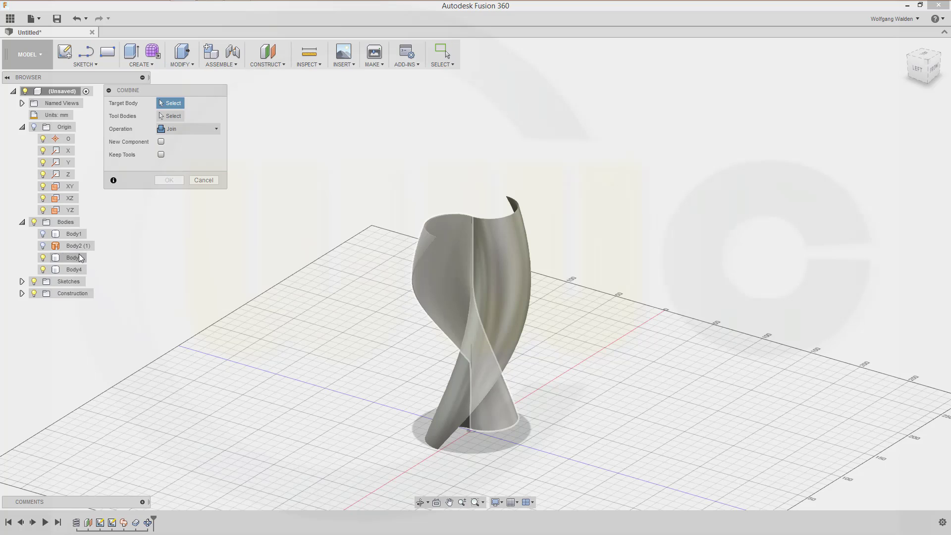
click(73, 257)
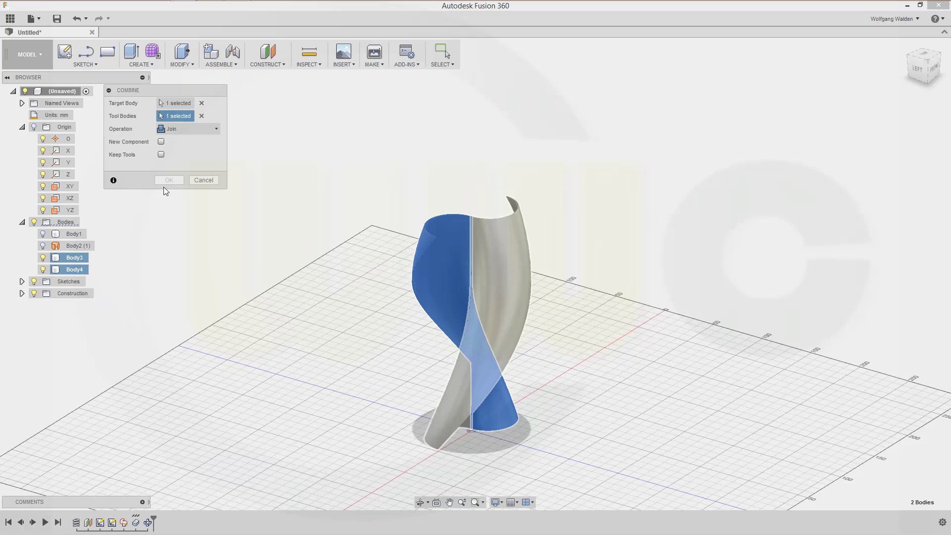
click(167, 181)
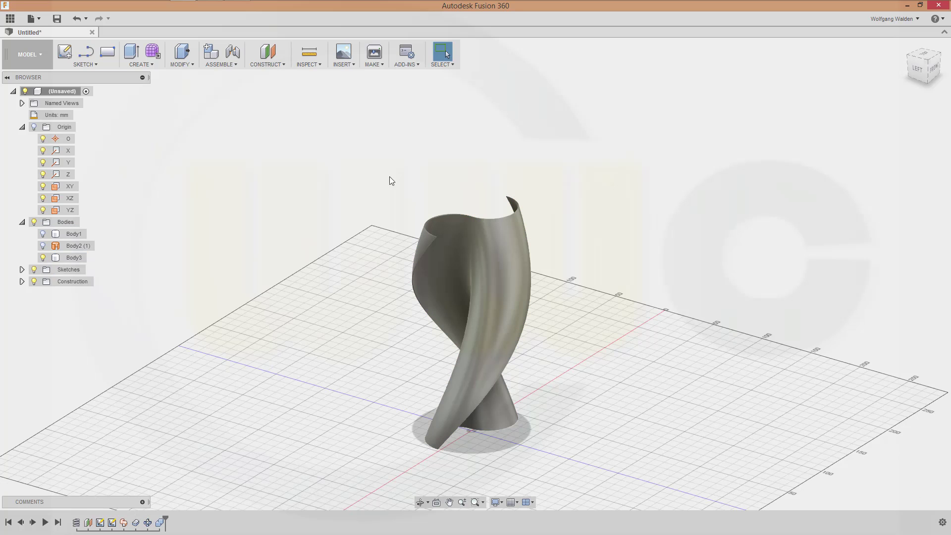
middle_drag(563, 278, 593, 258)
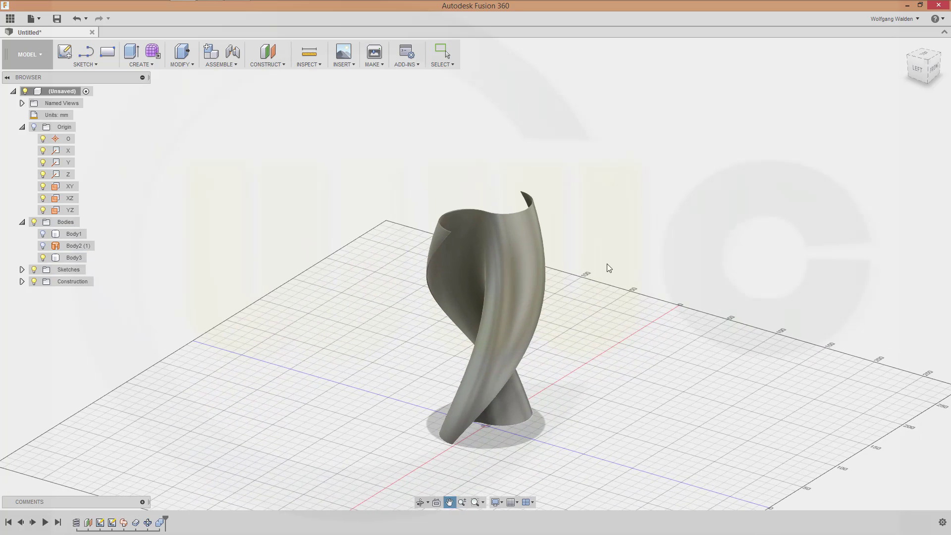